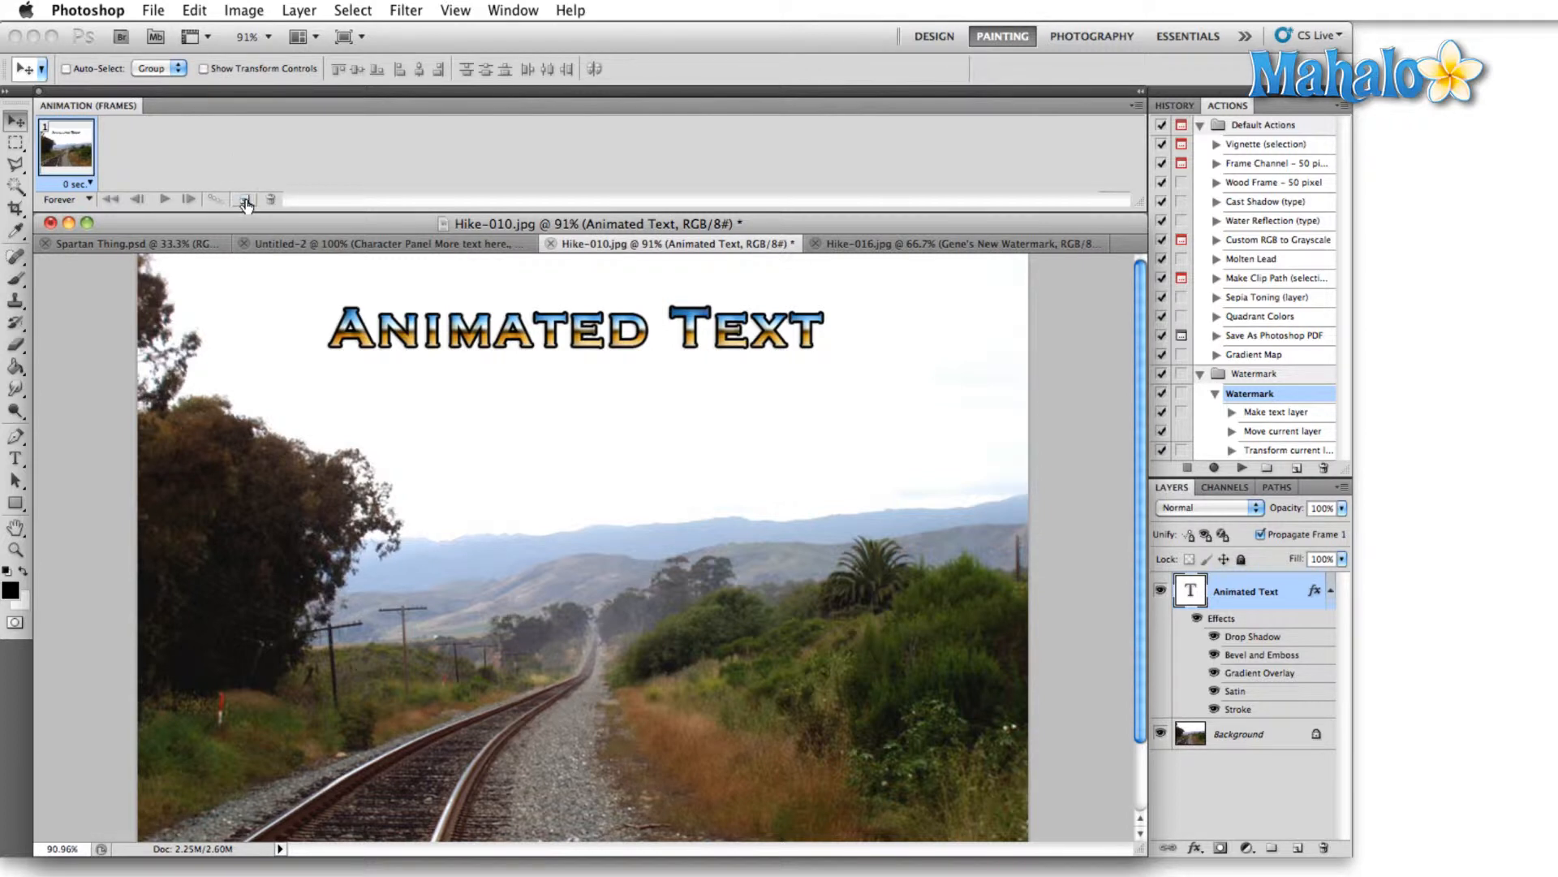
Add a second animation frame and move the Animated Text layer straight down to just above the distant hills.
{"action": "left_click", "coordinate": [246, 201]}
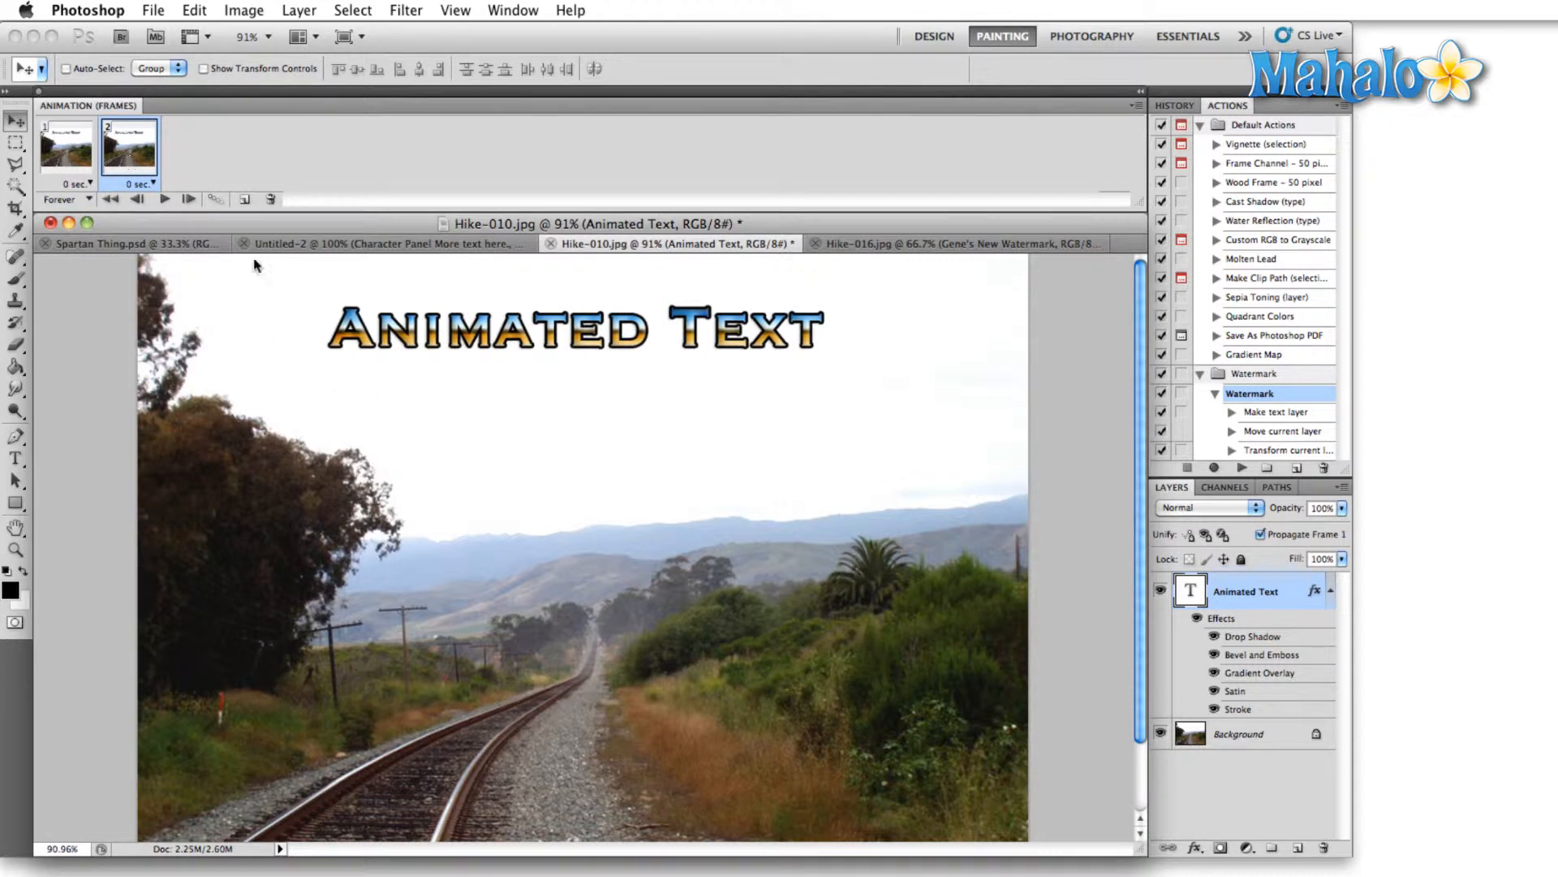
{"action": "right_click", "coordinate": [414, 335]}
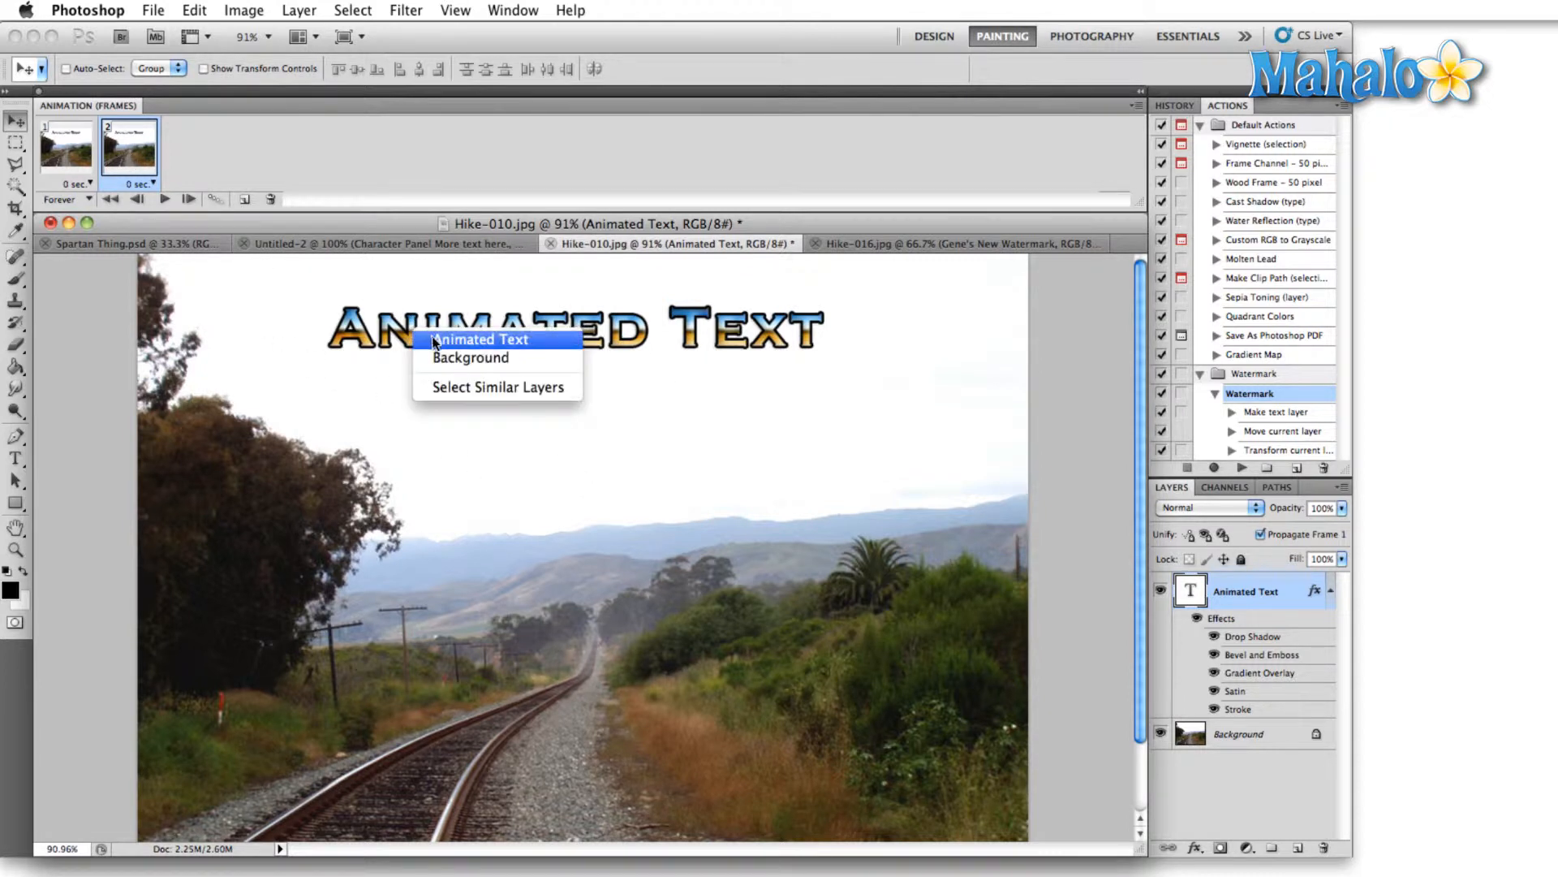
{"action": "left_click", "coordinate": [437, 343]}
{"action": "left_click_drag", "start_coordinate": [381, 350], "coordinate": [381, 468]}
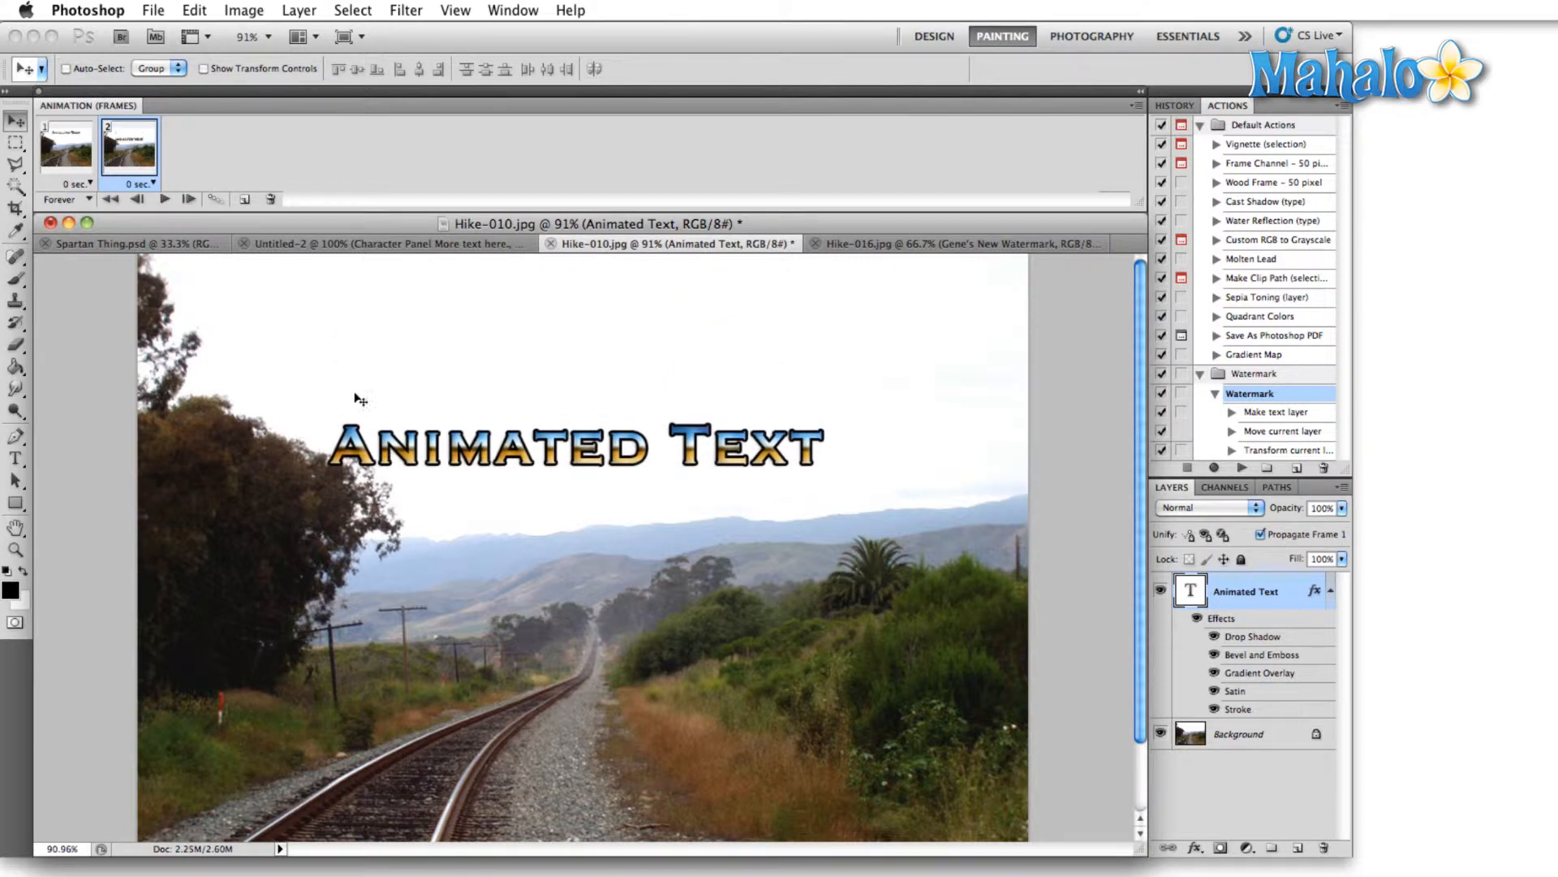
Switch repeatedly between frames 1 and 2 to compare the text's position in each.
{"action": "left_click", "coordinate": [73, 162]}
{"action": "left_click", "coordinate": [106, 149]}
{"action": "left_click", "coordinate": [62, 147]}
{"action": "left_click", "coordinate": [117, 149]}
{"action": "left_click", "coordinate": [79, 148]}
{"action": "left_click", "coordinate": [123, 148]}
{"action": "left_click", "coordinate": [83, 147]}
{"action": "left_click", "coordinate": [118, 148]}
{"action": "left_click", "coordinate": [89, 146]}
{"action": "left_click", "coordinate": [110, 146]}
{"action": "left_click", "coordinate": [63, 138]}
{"action": "left_click", "coordinate": [130, 151]}
{"action": "left_click", "coordinate": [41, 143]}
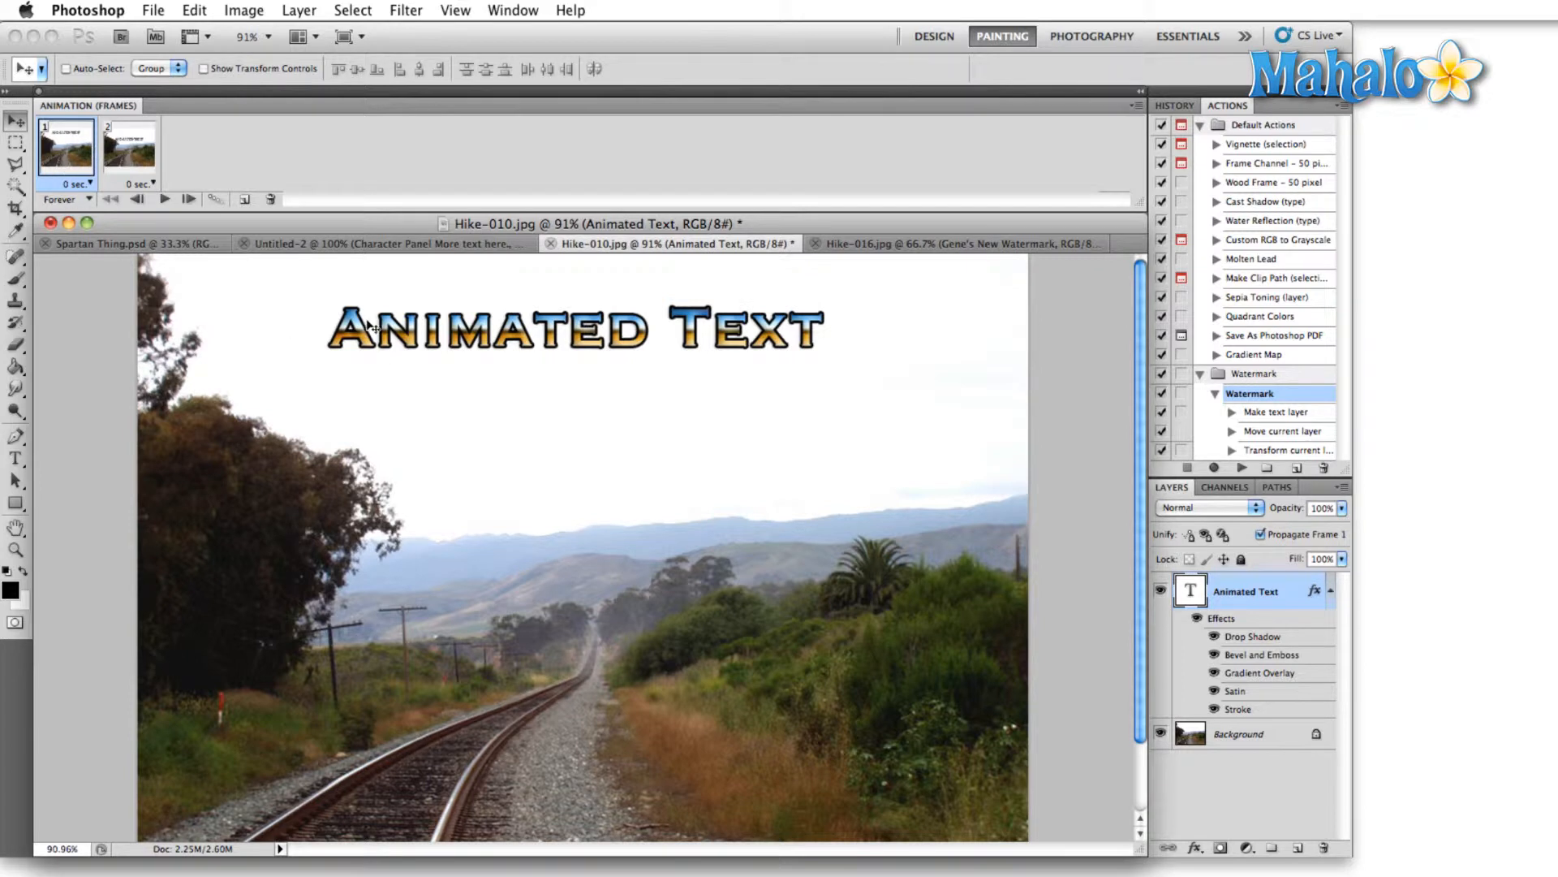
Add a third frame after frame 2 and move the text down over the railway tracks near the image's lower edge.
{"action": "left_click", "coordinate": [126, 150]}
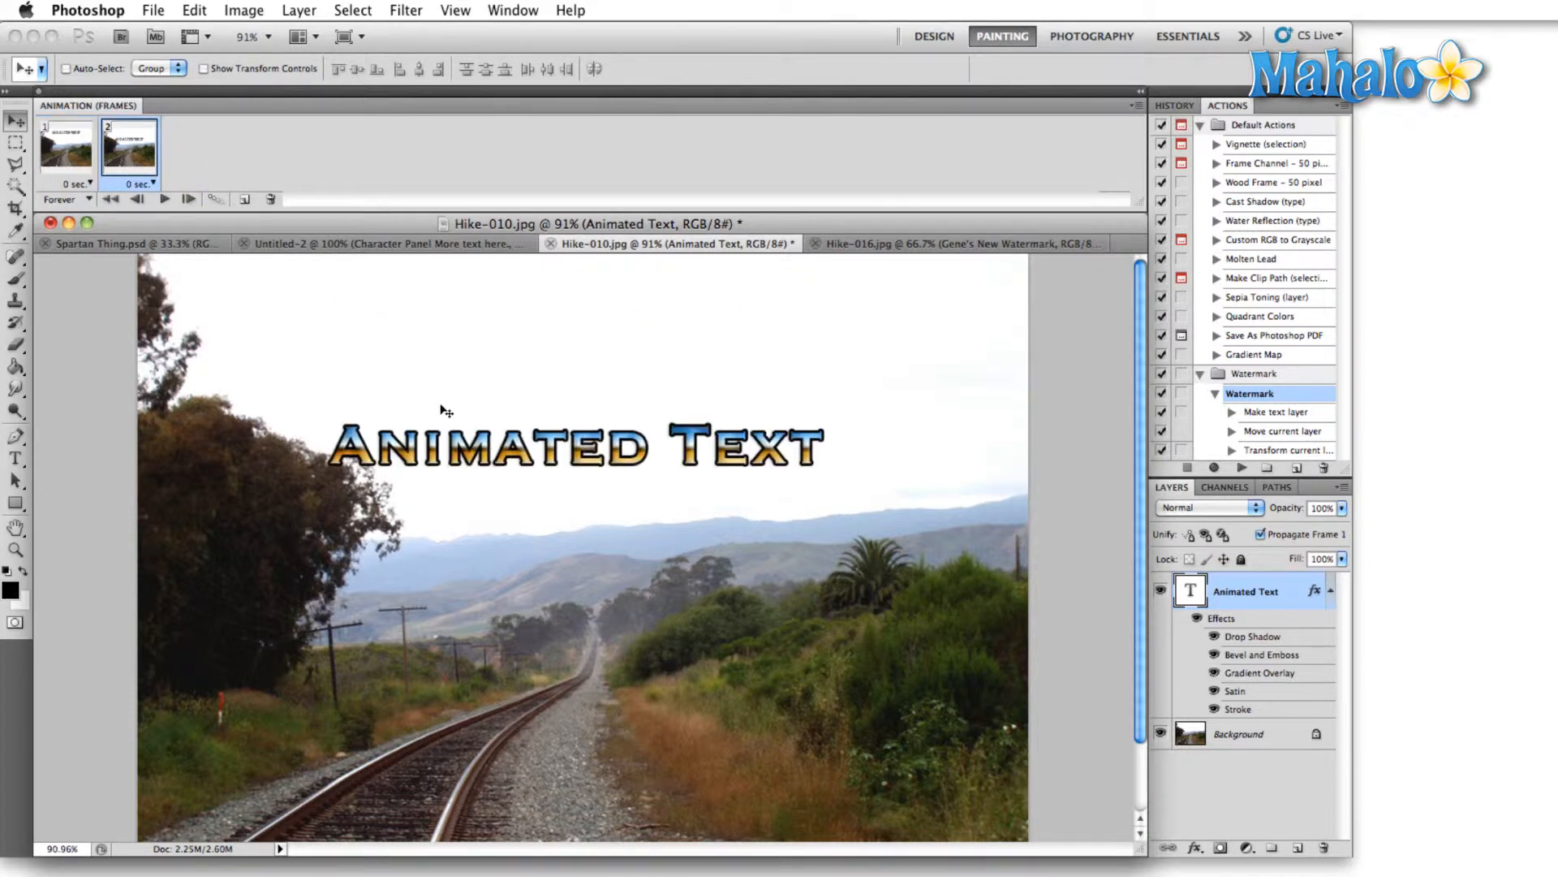
{"action": "left_click", "coordinate": [246, 201]}
{"action": "left_click_drag", "start_coordinate": [432, 453], "coordinate": [414, 771]}
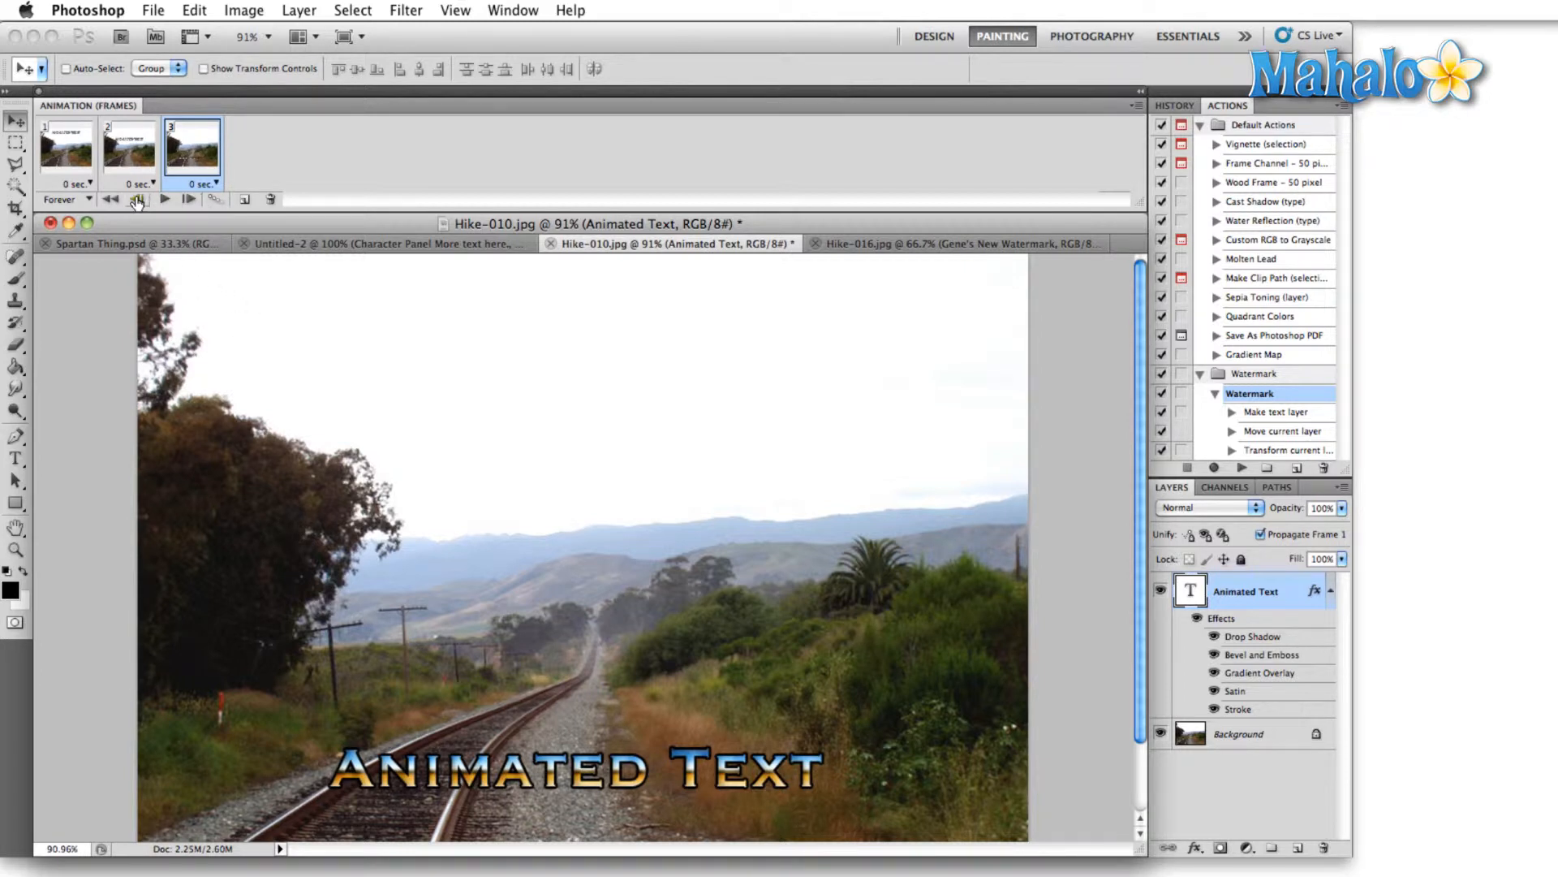
Preview the three-frame animation by stepping through its frames and playing it.
{"action": "left_click", "coordinate": [108, 202]}
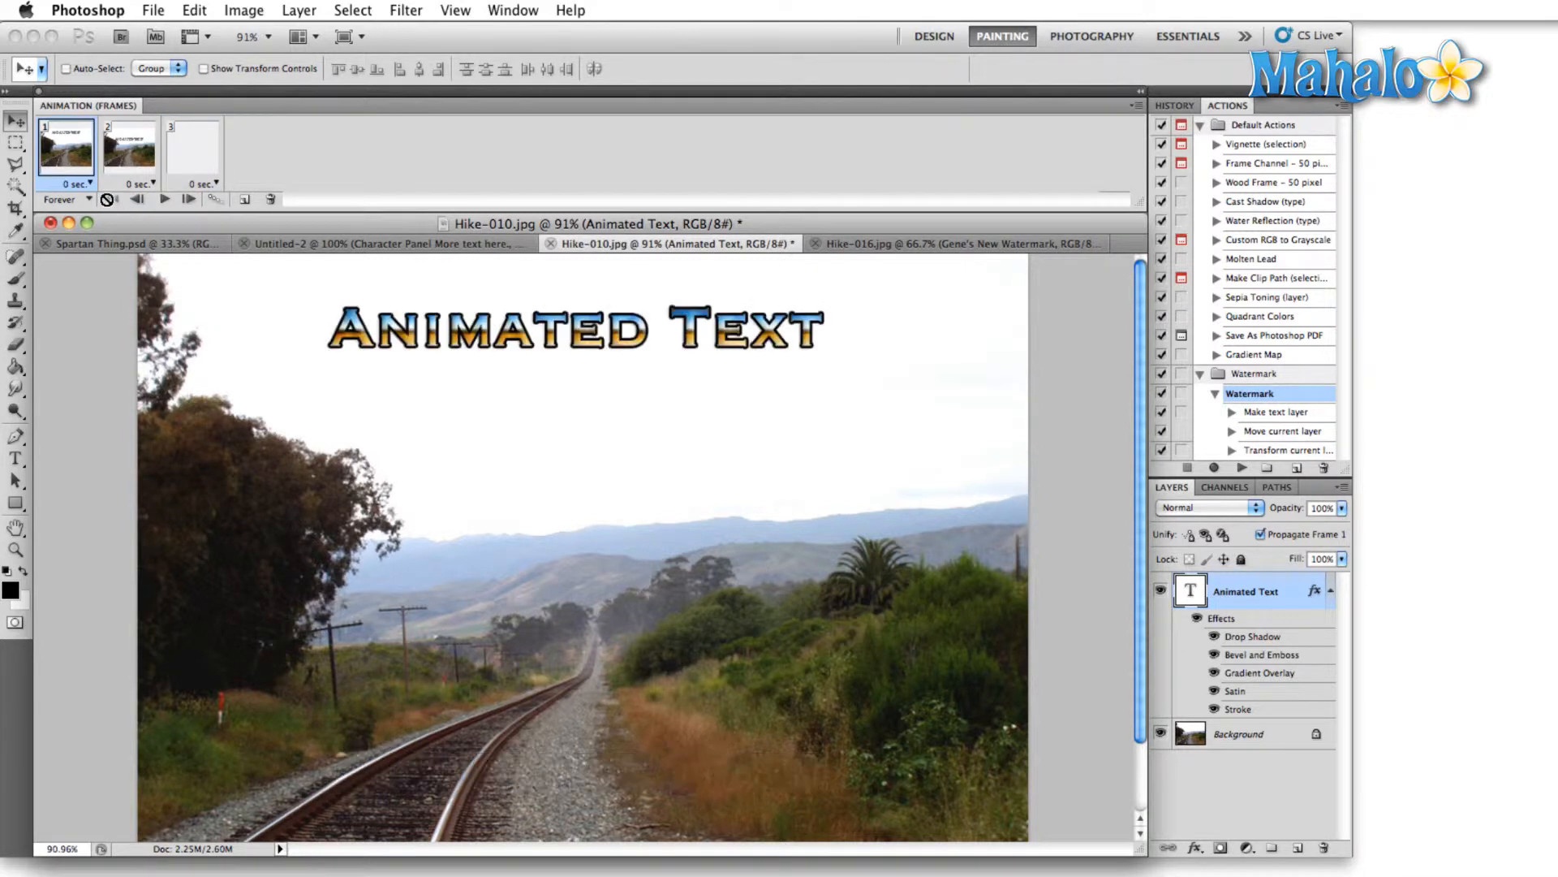
{"action": "left_click", "coordinate": [188, 201]}
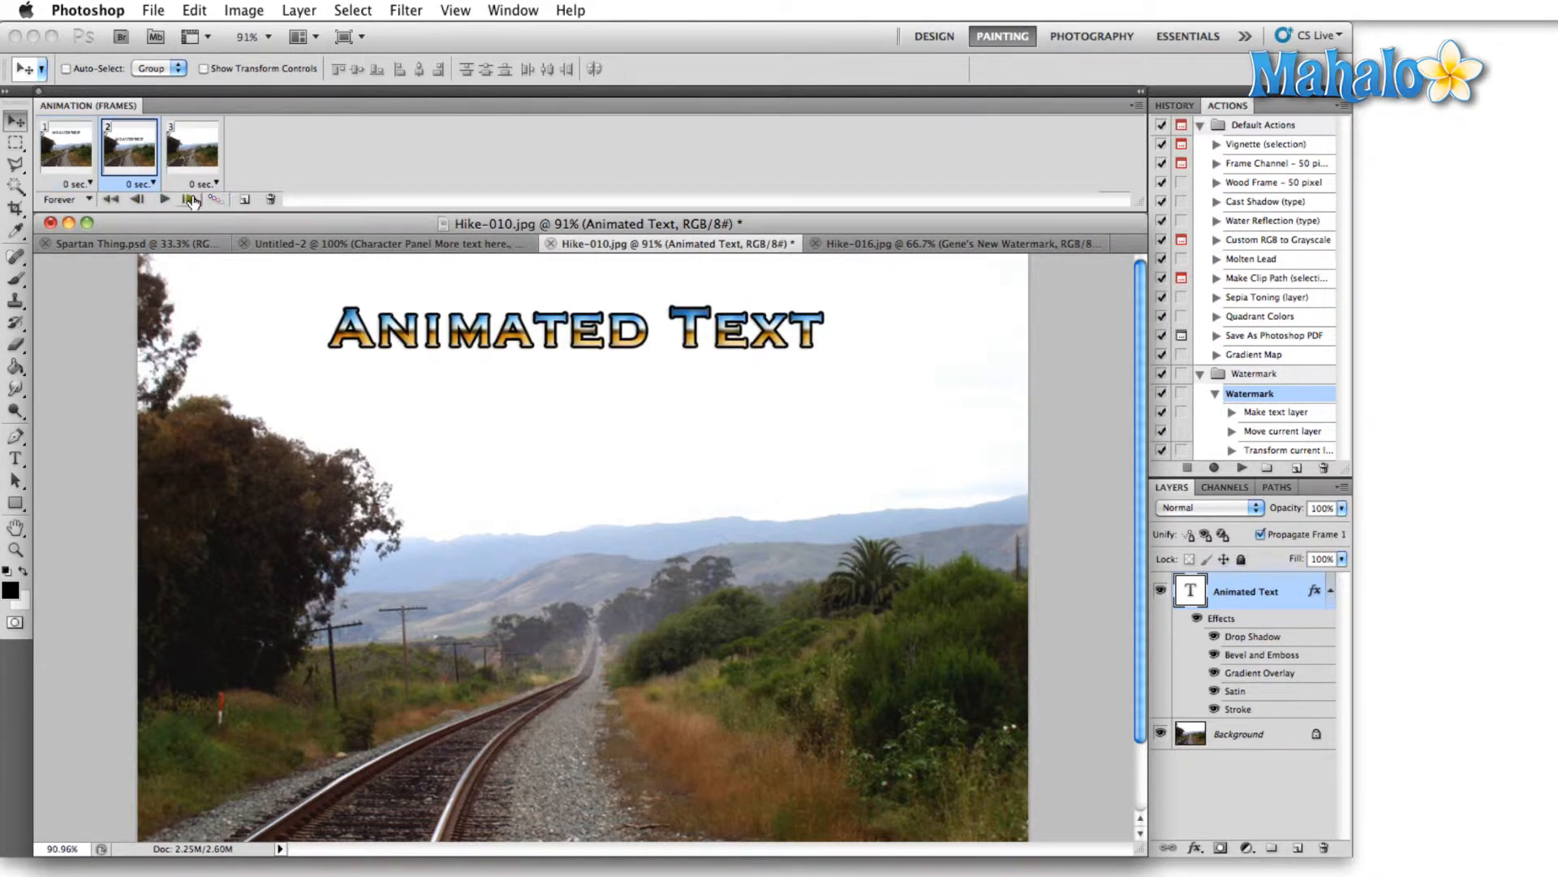
{"action": "left_click", "coordinate": [136, 200]}
{"action": "left_click", "coordinate": [164, 200]}
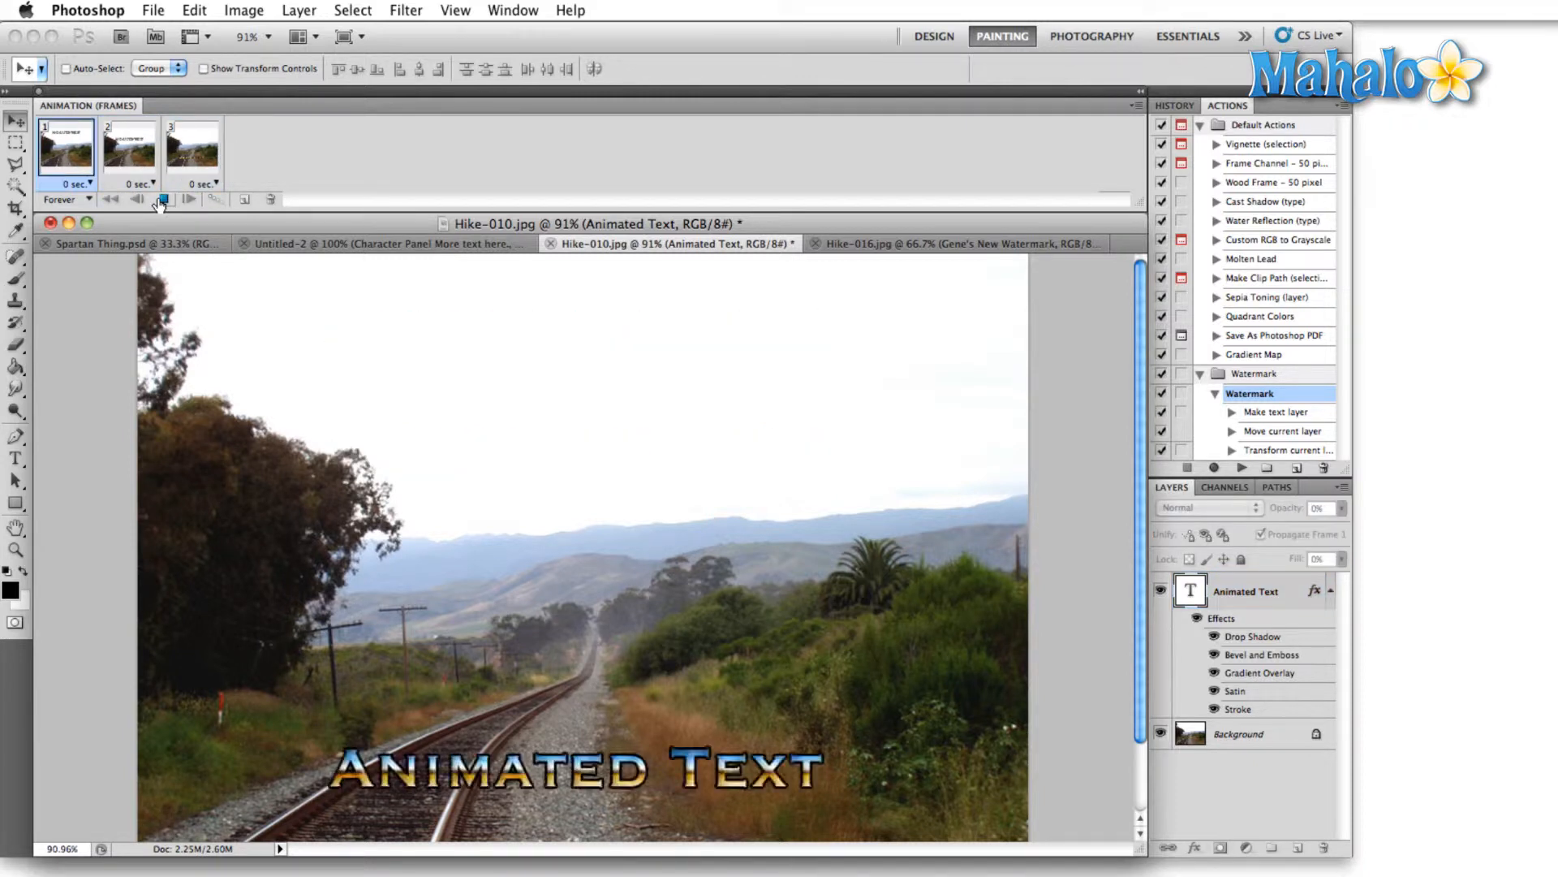
{"action": "left_click", "coordinate": [164, 200]}
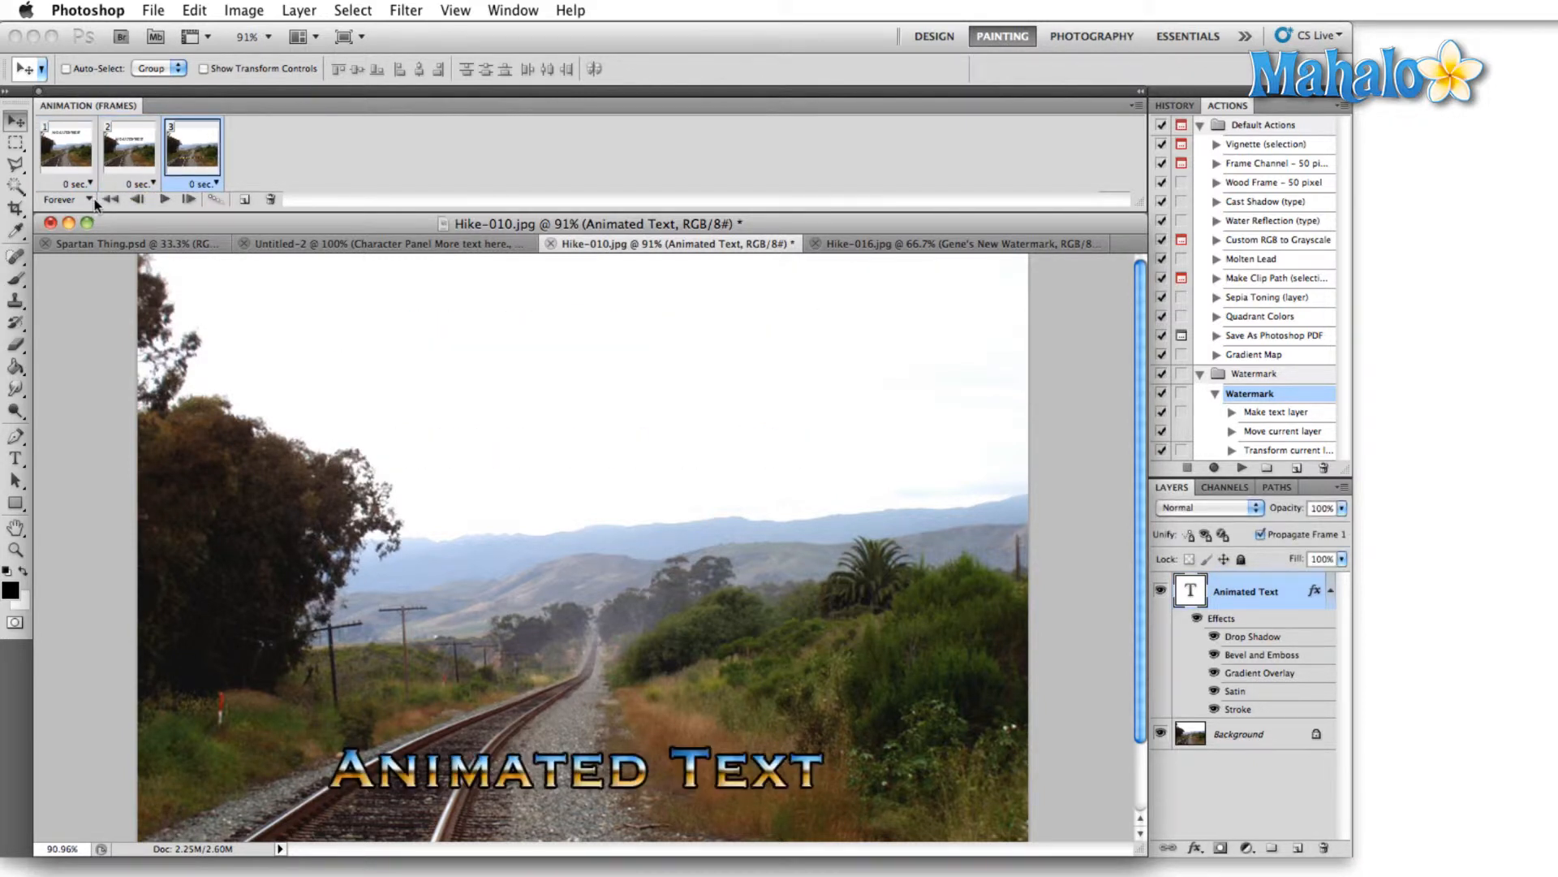
{"action": "left_click", "coordinate": [163, 201]}
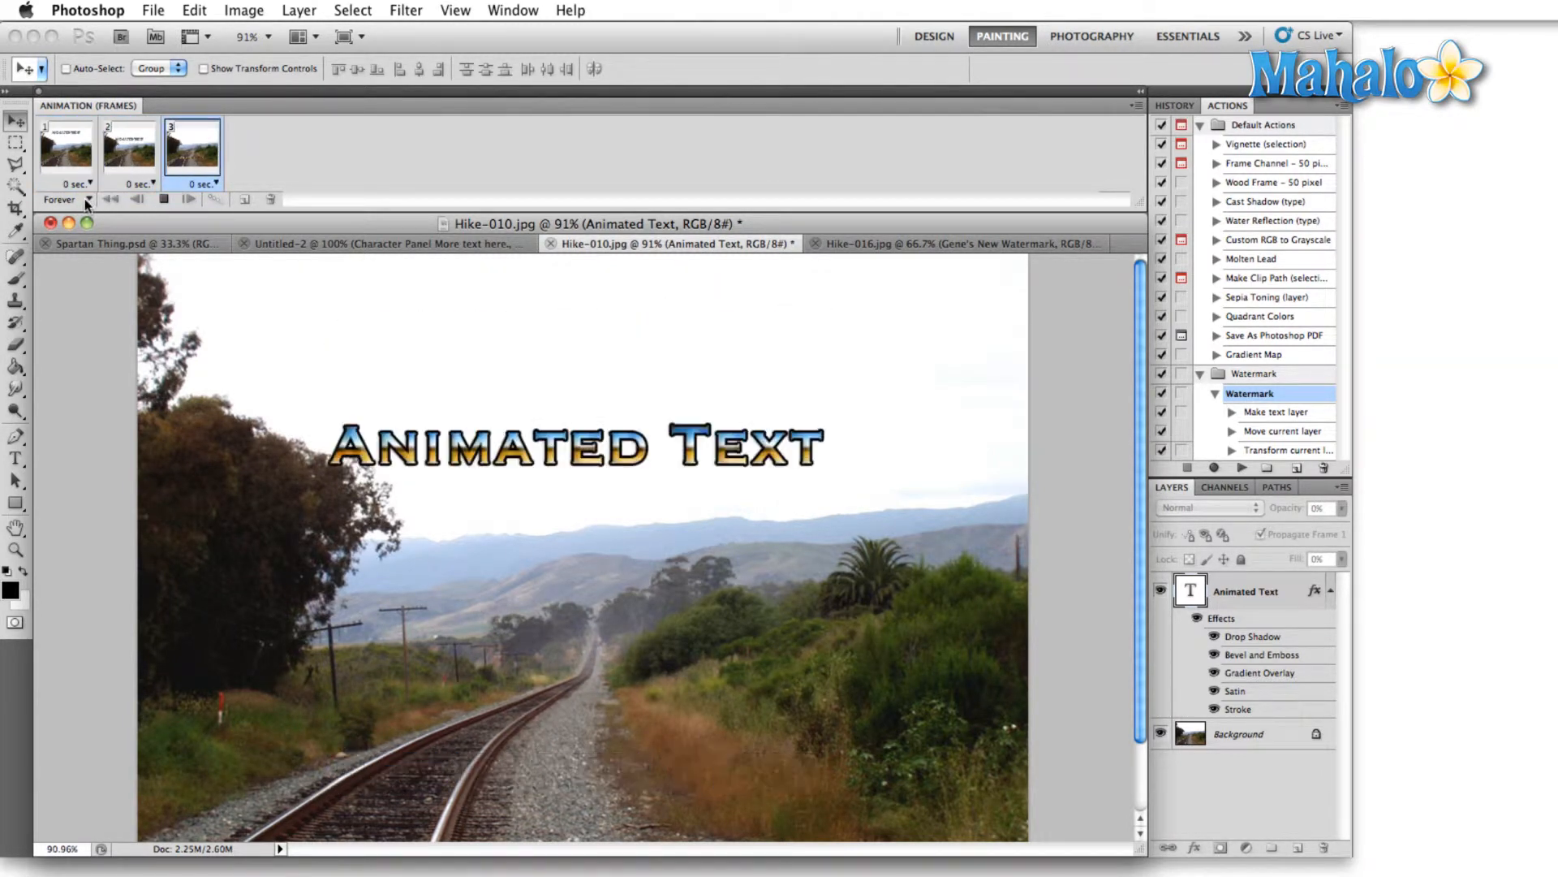
{"action": "left_click", "coordinate": [162, 201]}
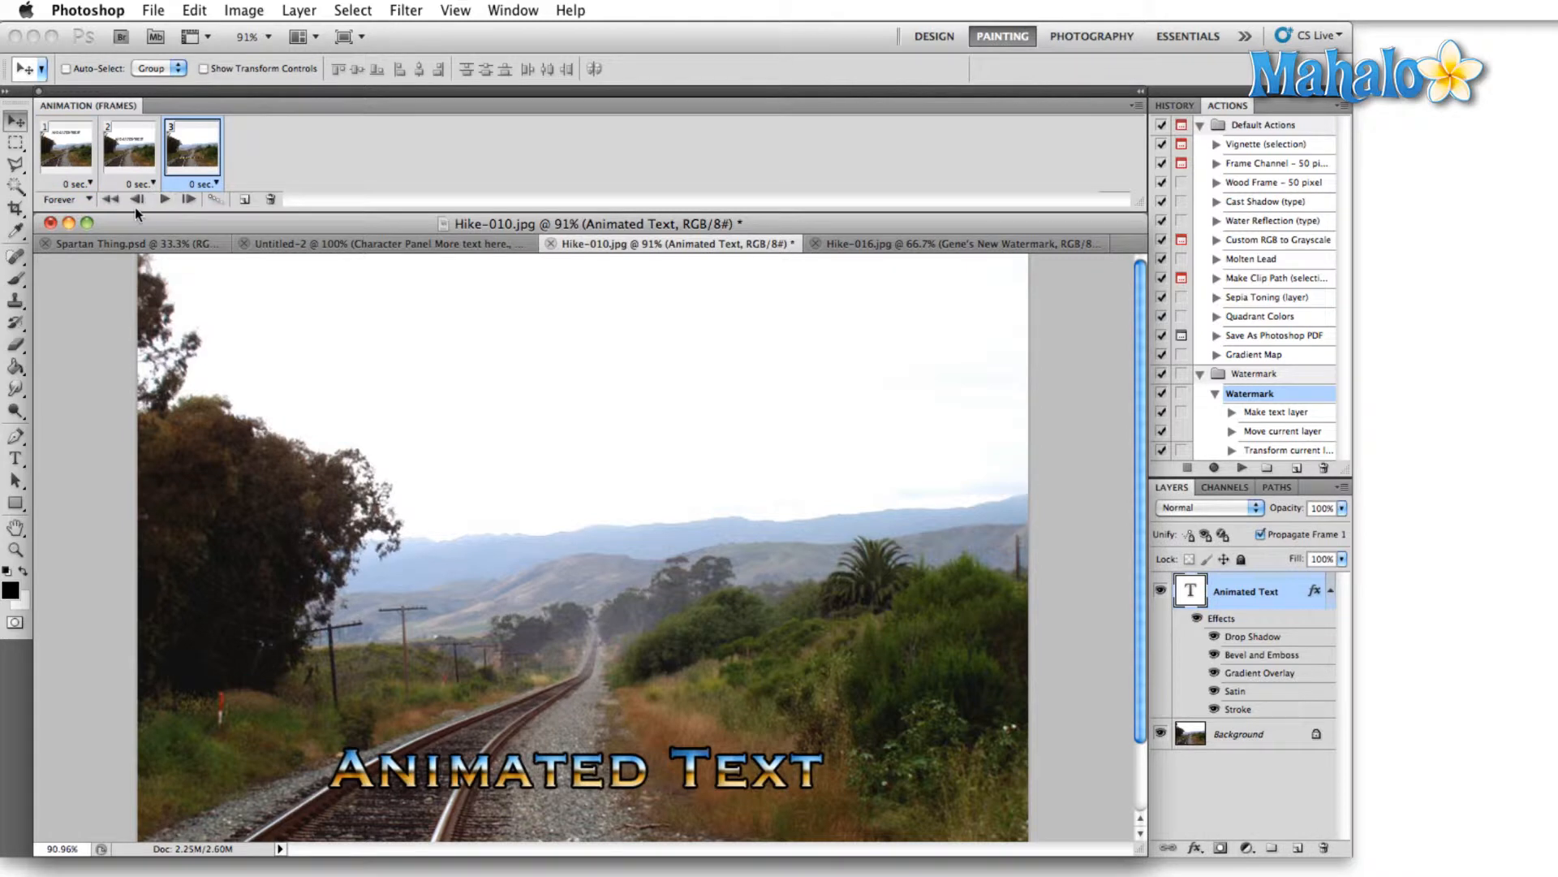
Set the animation's loop count to 23 times and play it as a preview.
{"action": "left_click", "coordinate": [89, 200]}
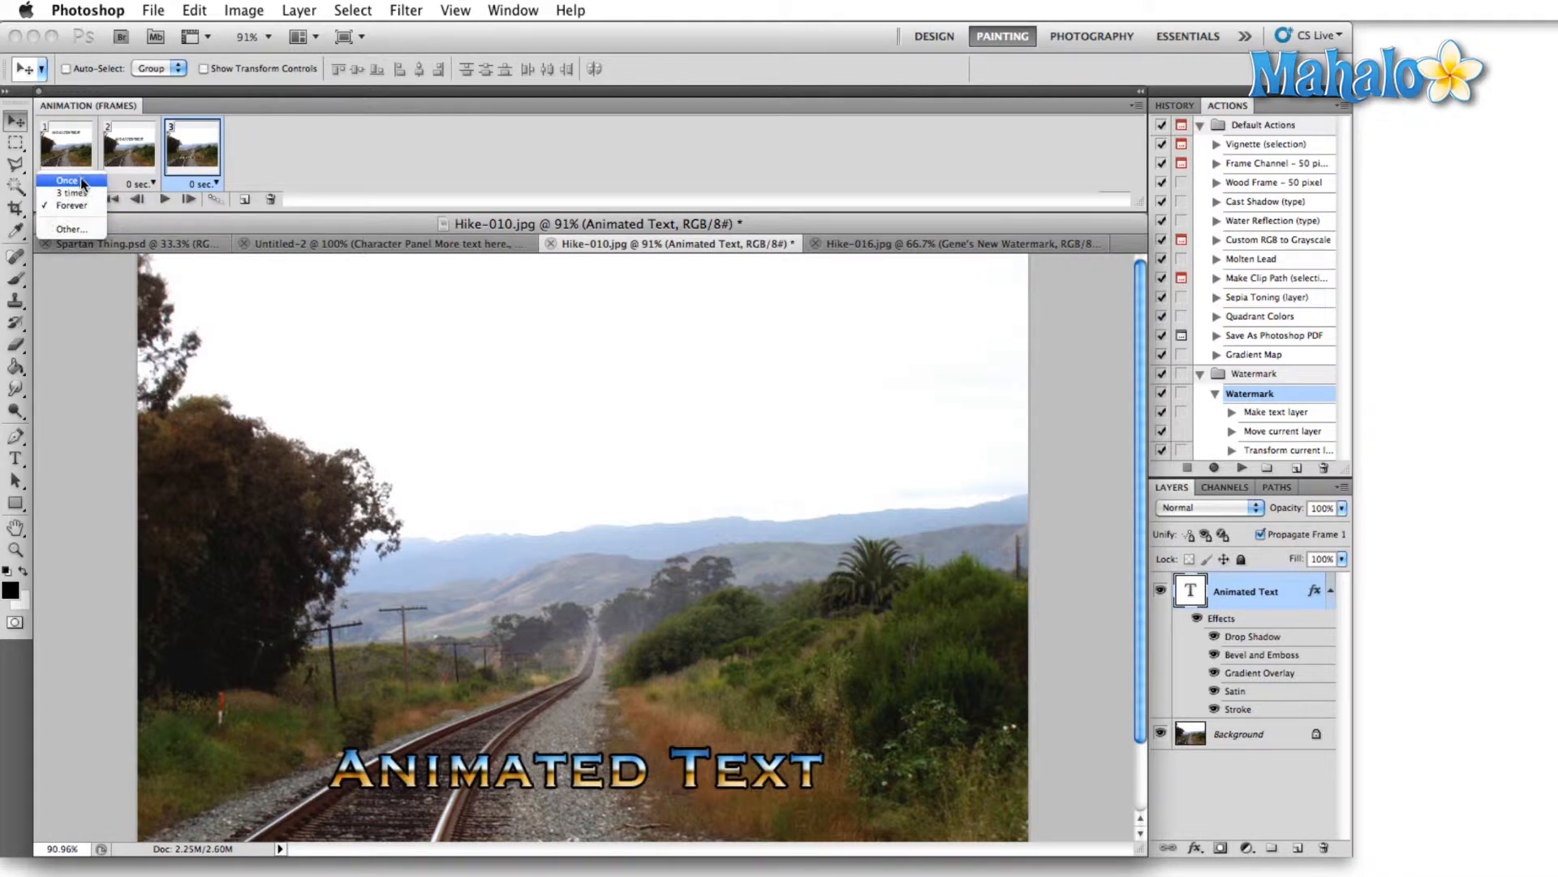
{"action": "left_click", "coordinate": [73, 230]}
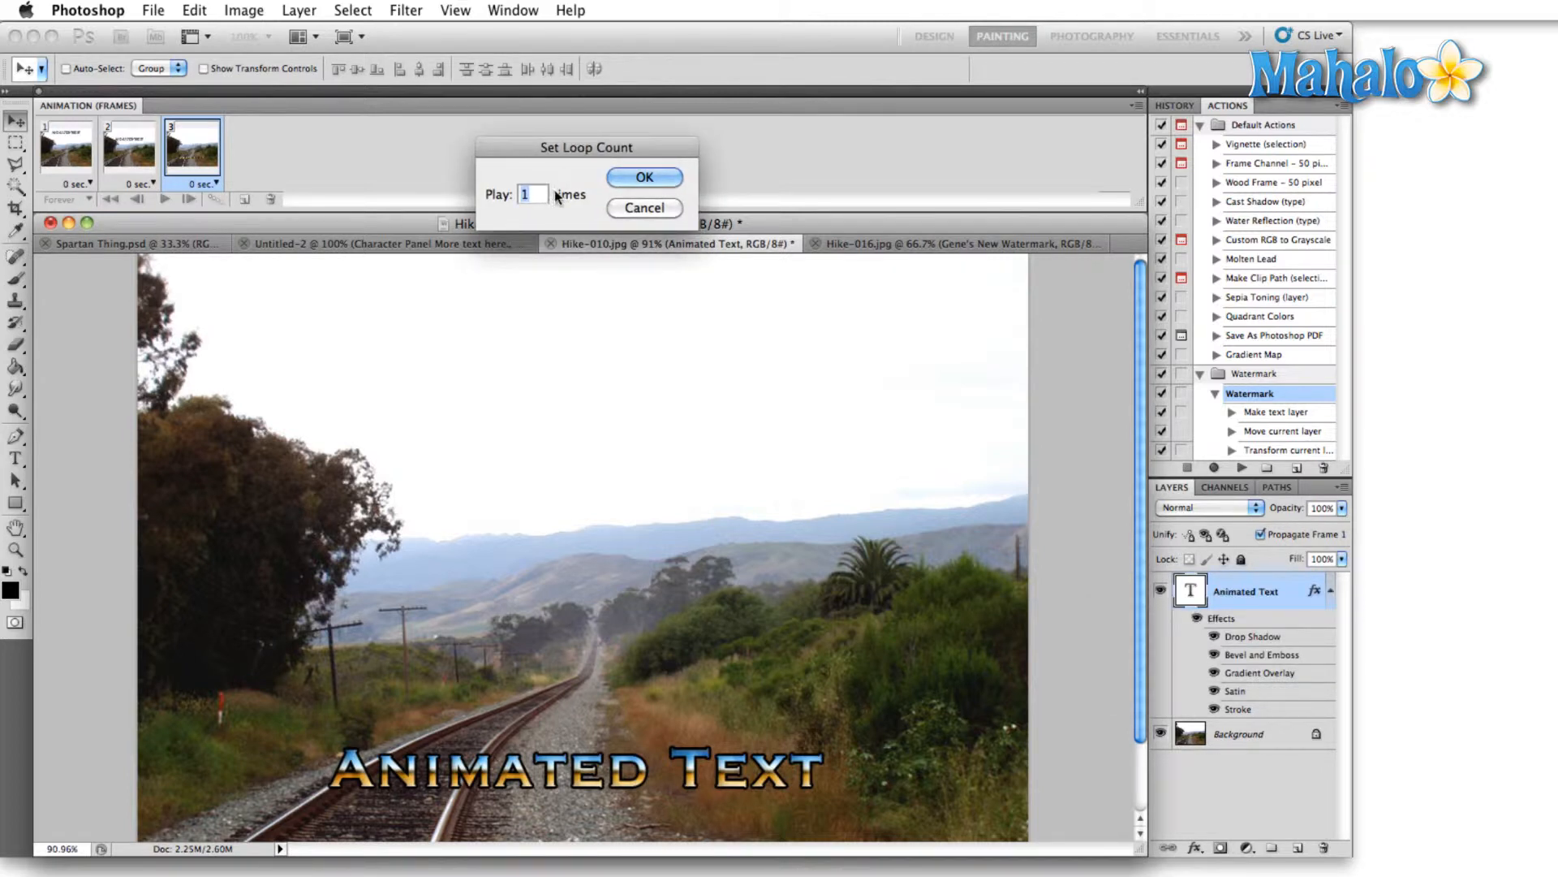
{"action": "type", "text": "23"}
{"action": "left_click", "coordinate": [617, 184]}
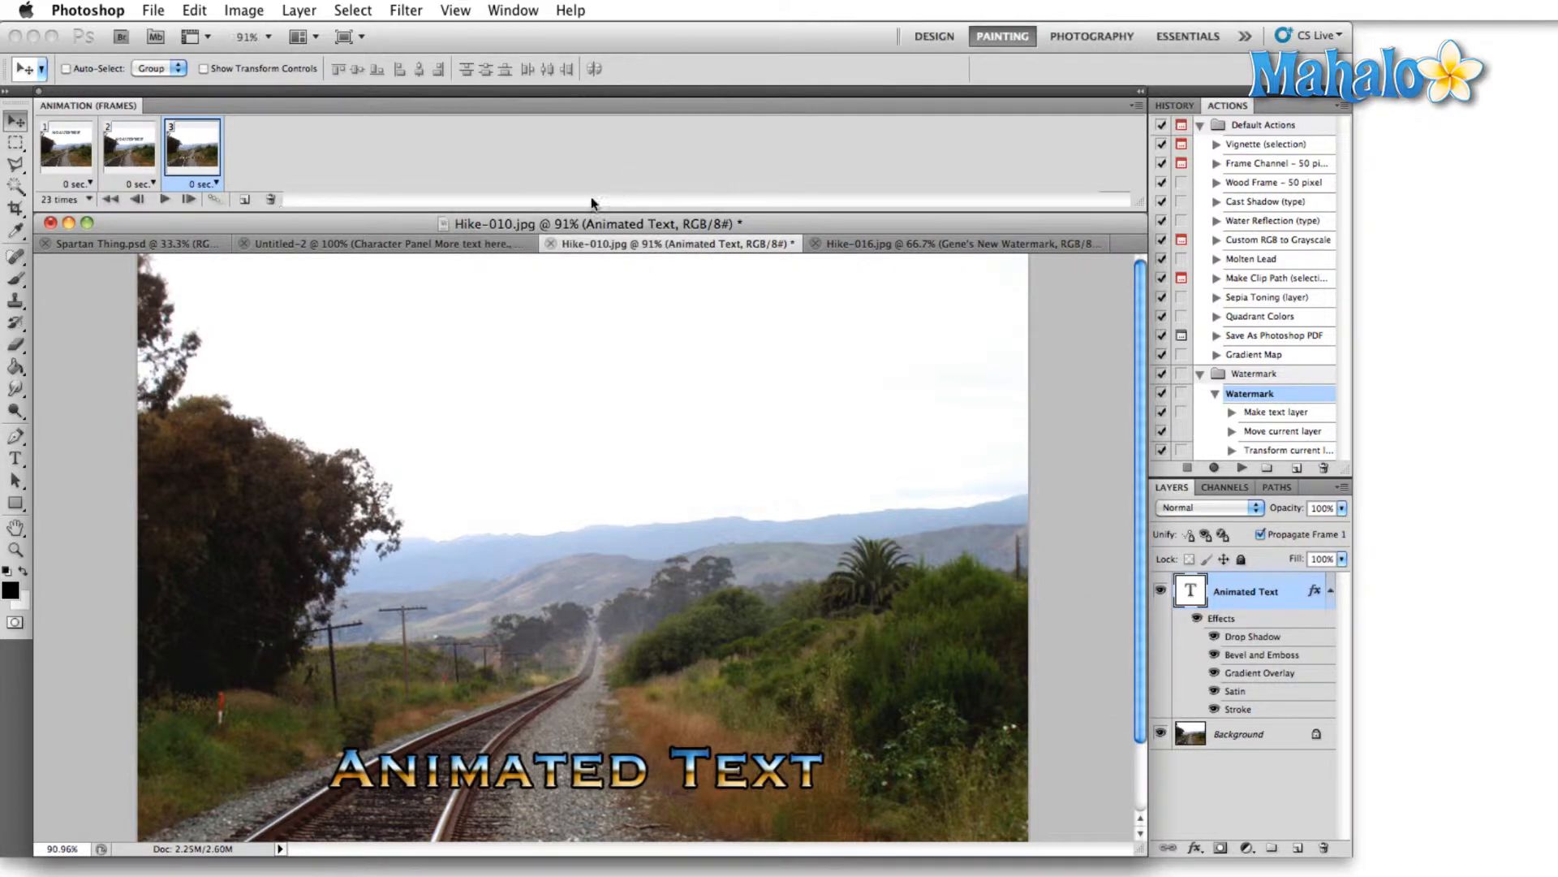
{"action": "left_click", "coordinate": [167, 200]}
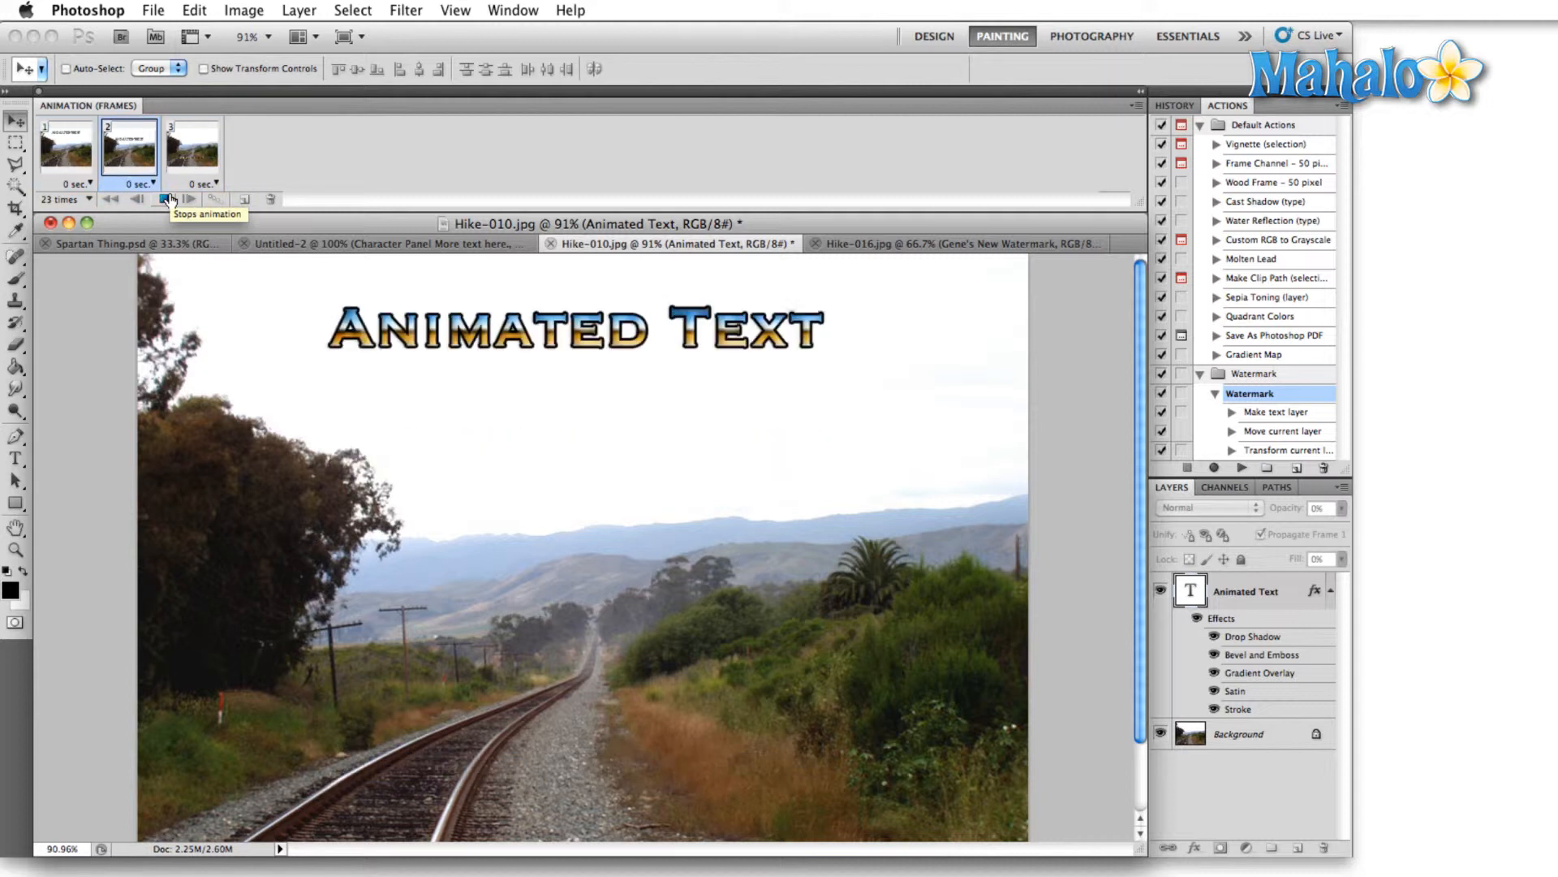
{"action": "left_click", "coordinate": [167, 200]}
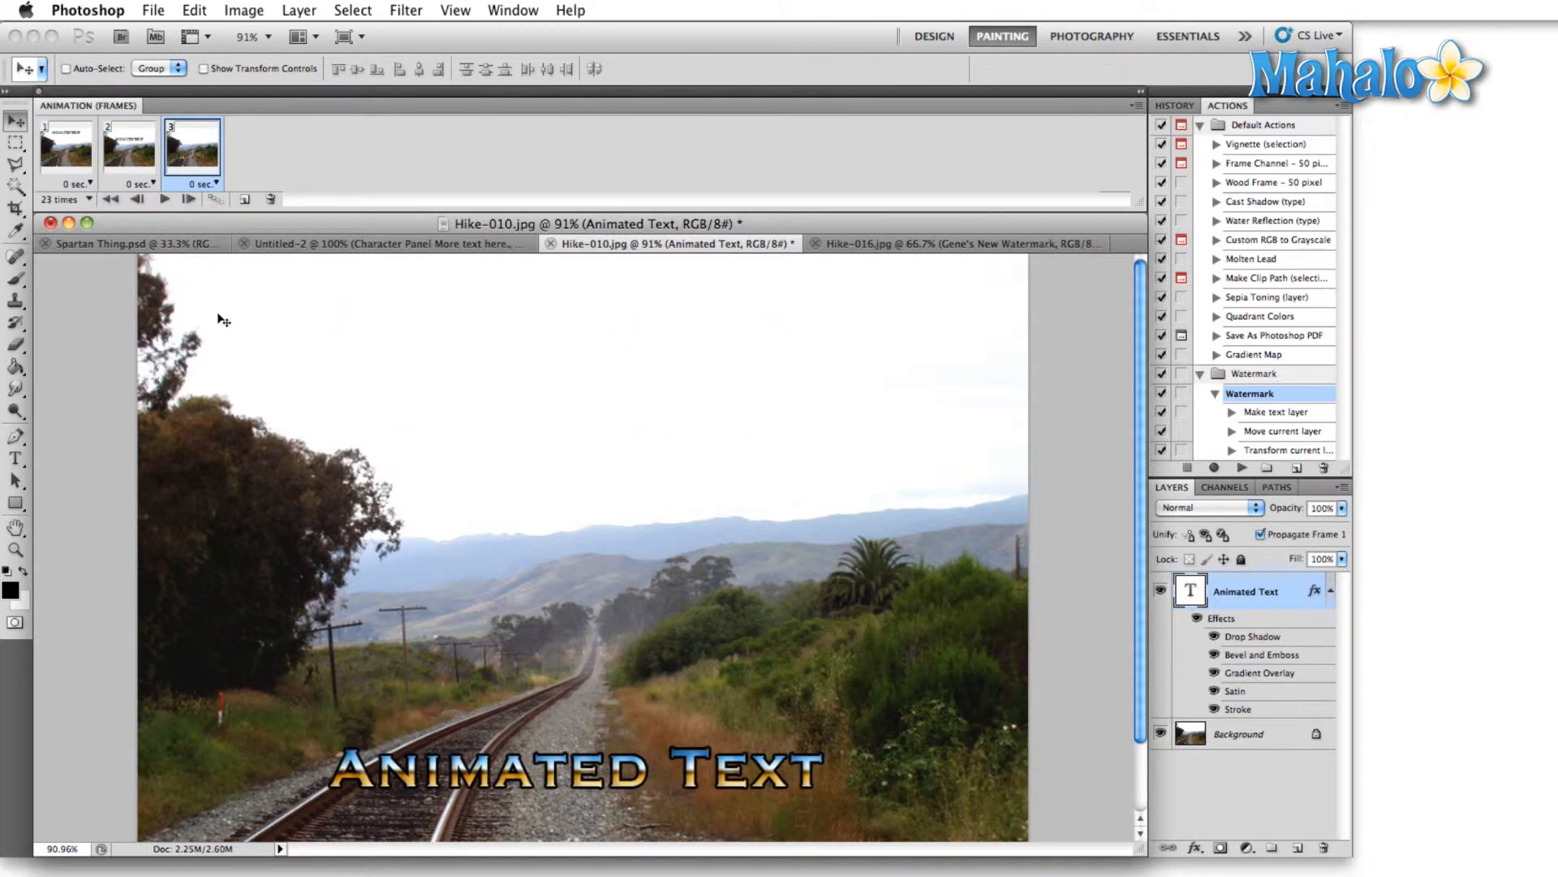
Tween frame 3 with the previous frame, adding 5 frames for all layers, and preview the animation.
{"action": "left_click", "coordinate": [214, 201]}
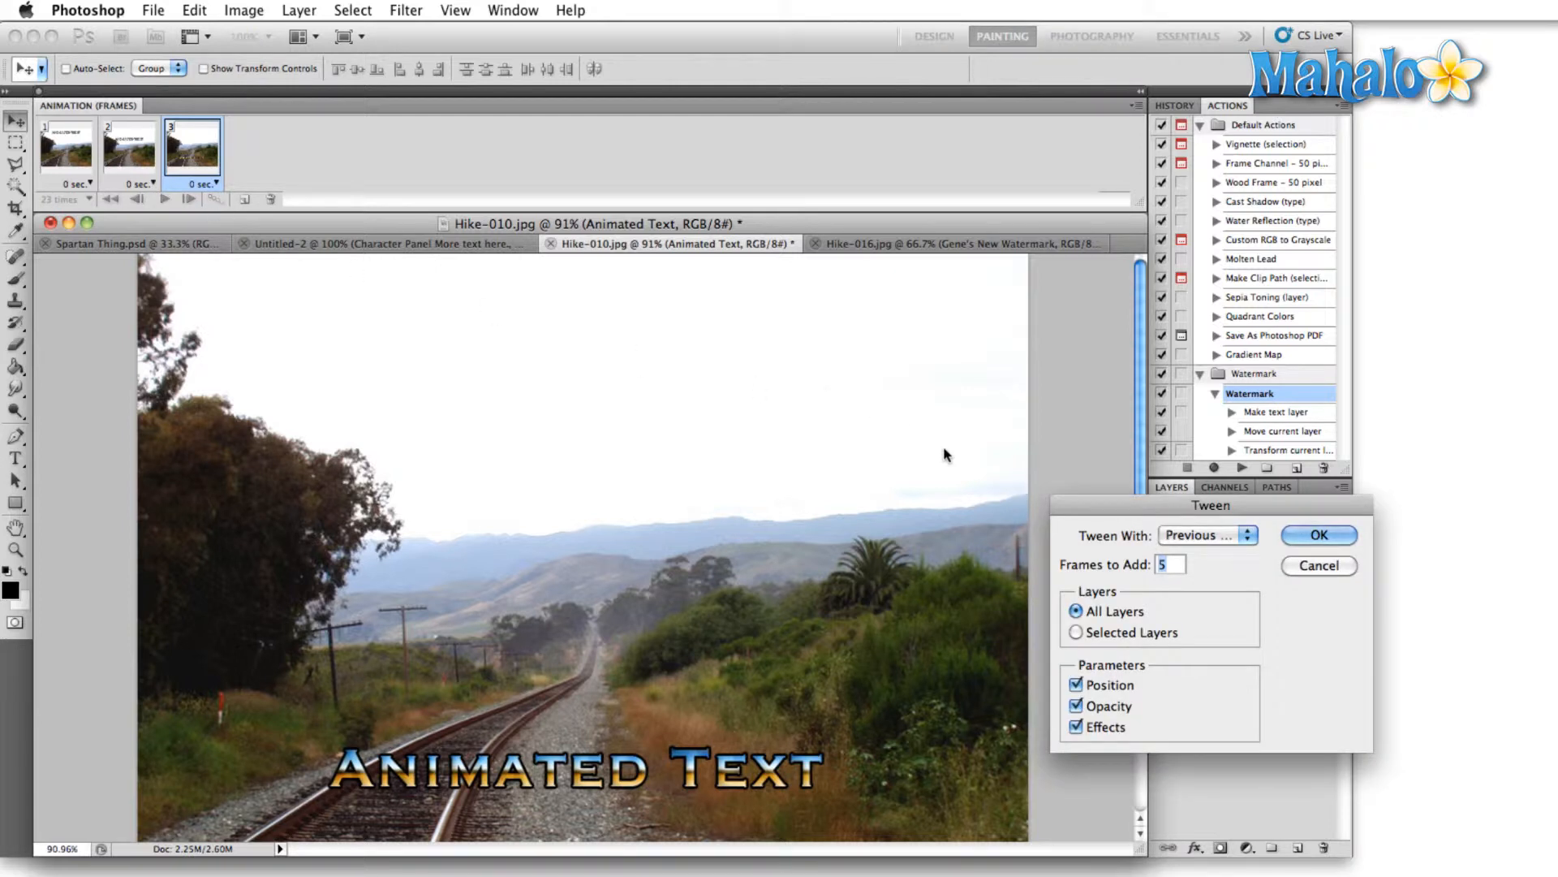
{"action": "mouse_move", "coordinate": [1092, 504]}
{"action": "left_mouse_down"}
{"action": "mouse_move", "coordinate": [1072, 467]}
{"action": "mouse_move", "coordinate": [683, 183]}
{"action": "mouse_move", "coordinate": [668, 152]}
{"action": "left_mouse_up"}
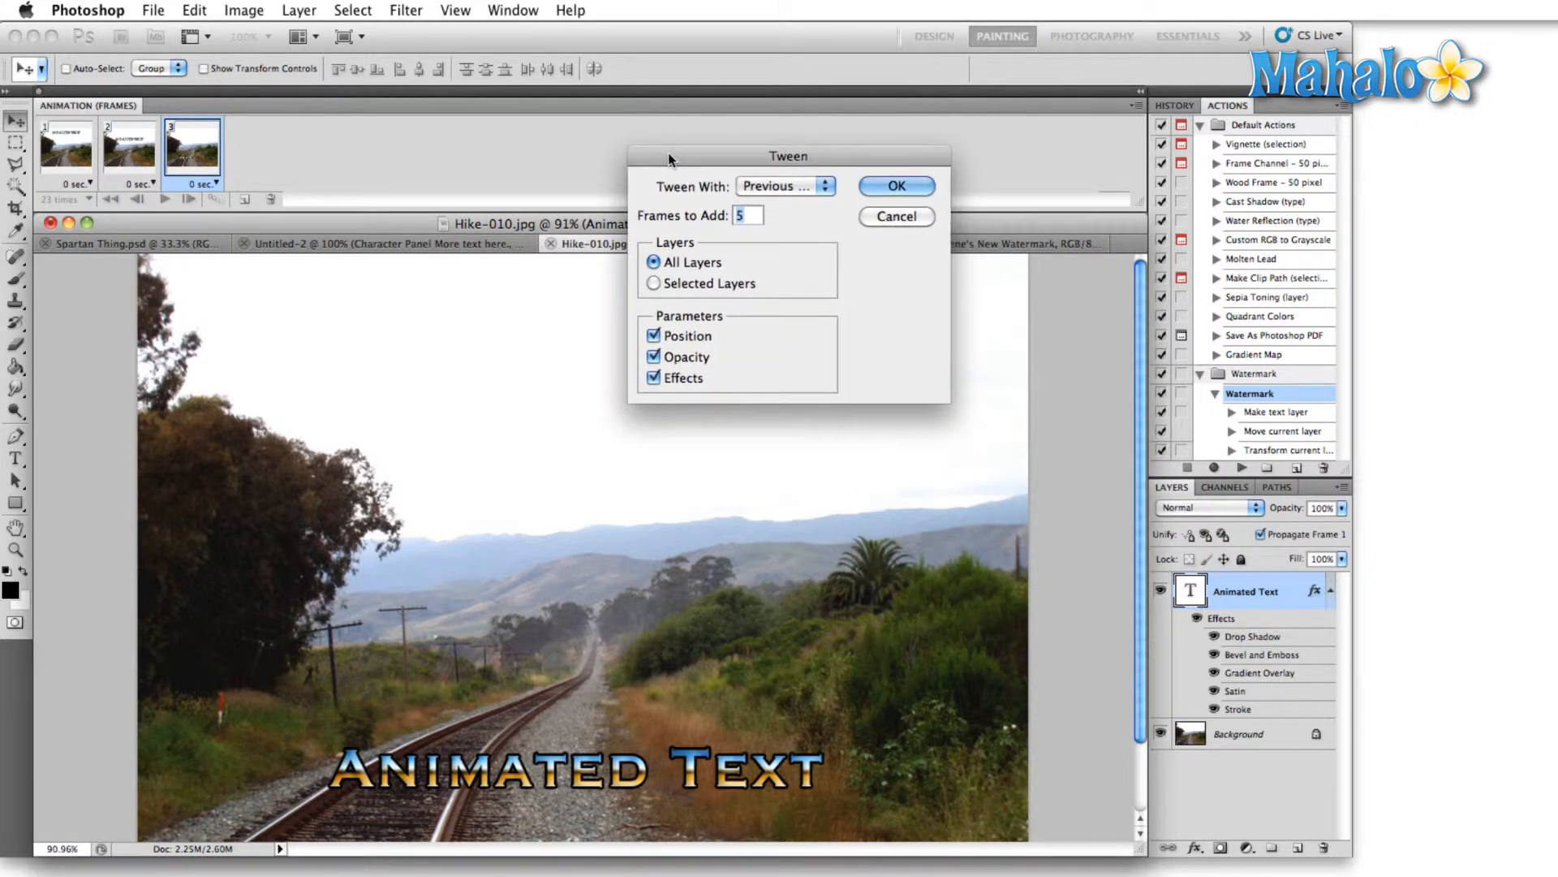
{"action": "left_click", "coordinate": [831, 188]}
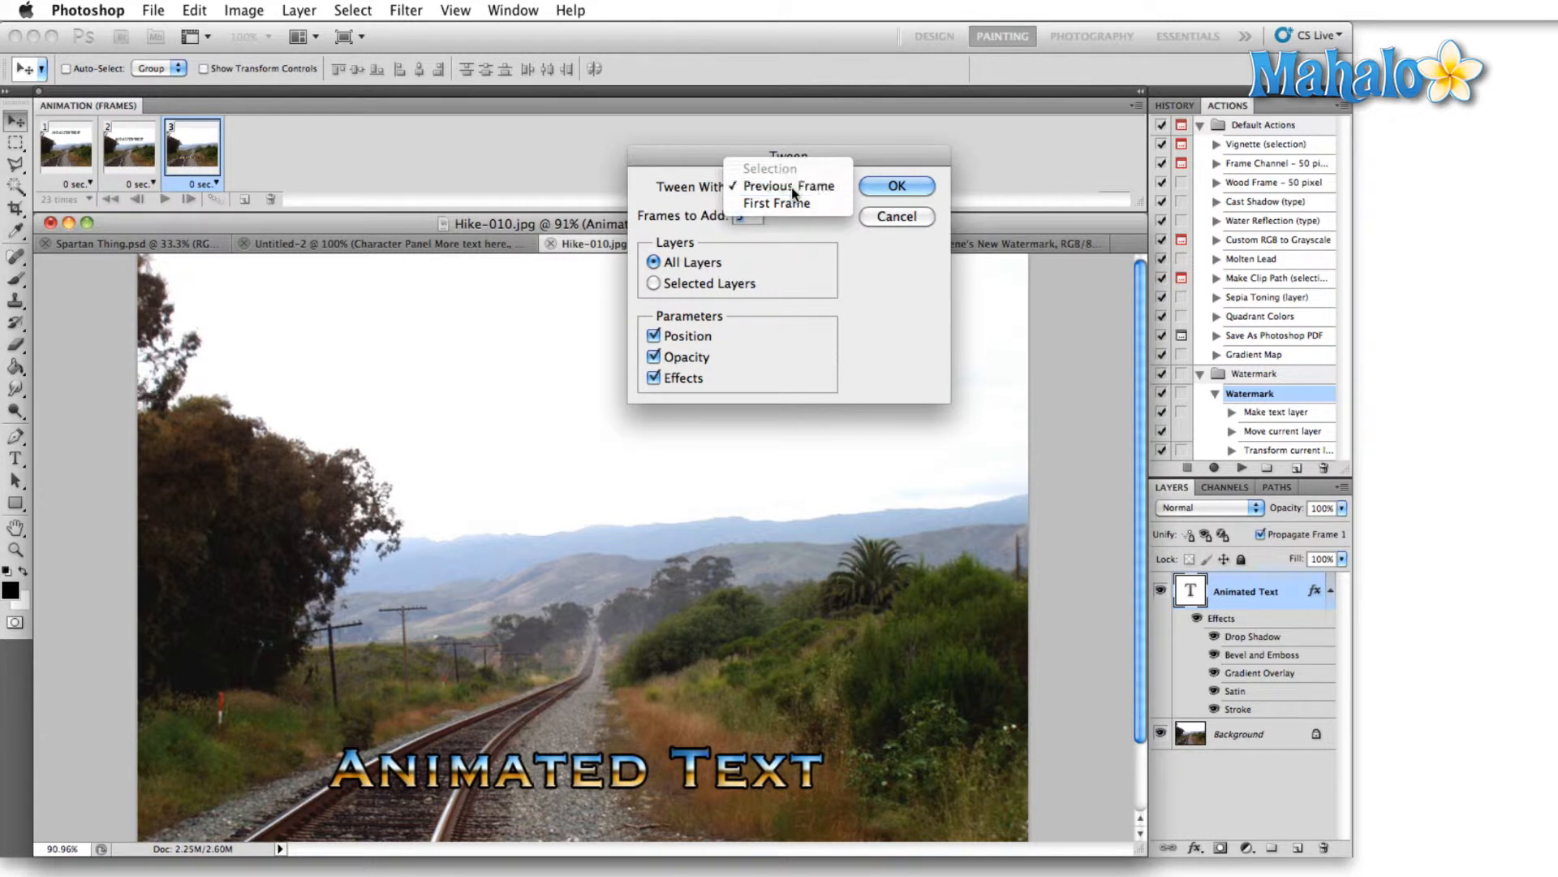
{"action": "left_click", "coordinate": [792, 187]}
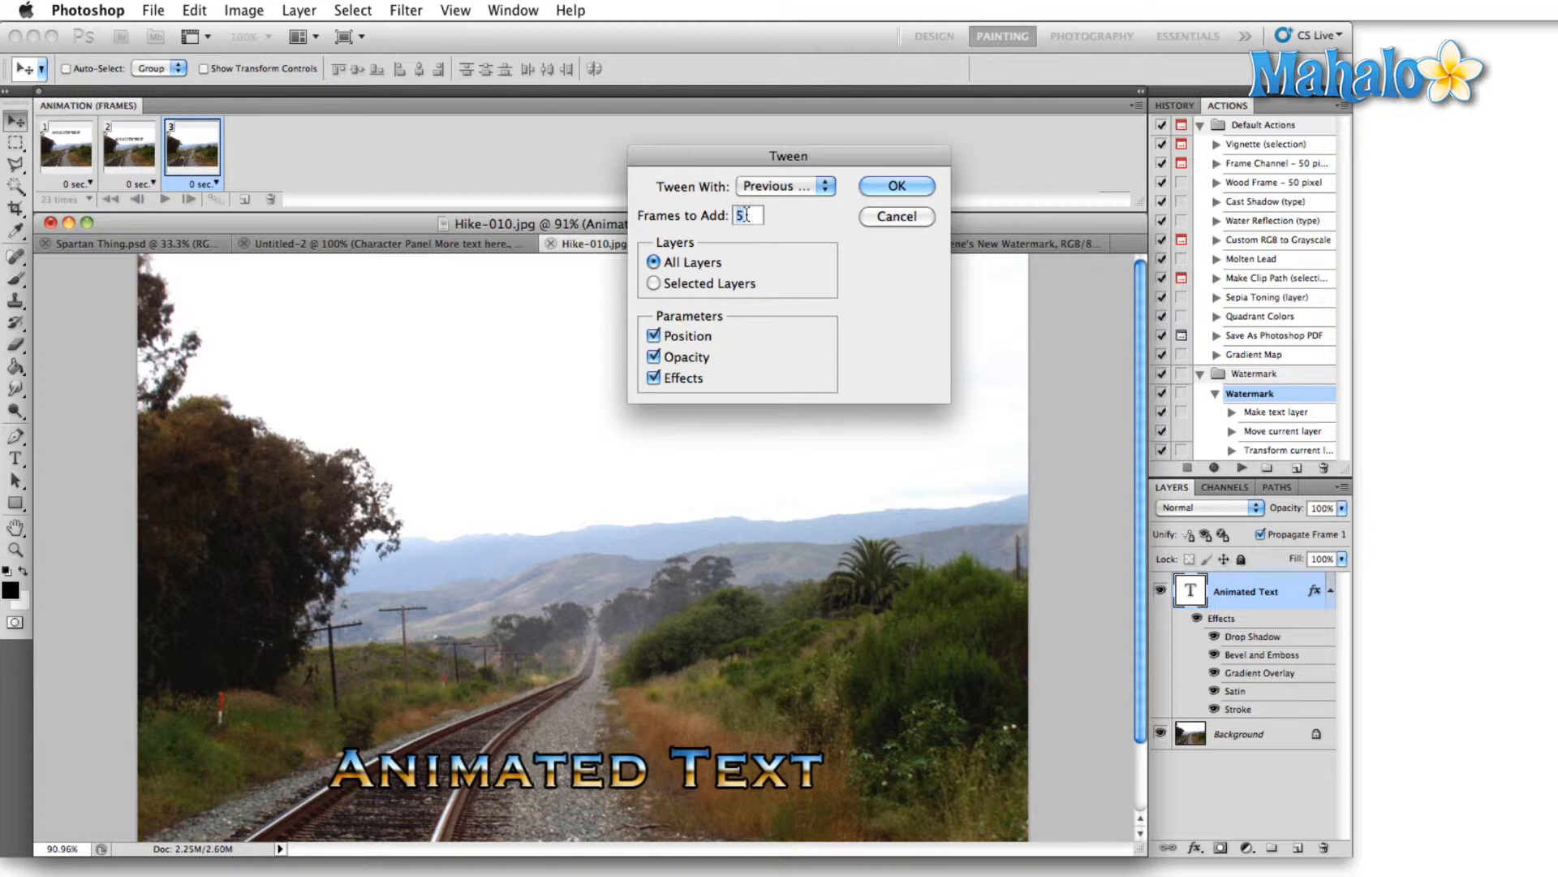
{"action": "left_click", "coordinate": [901, 187]}
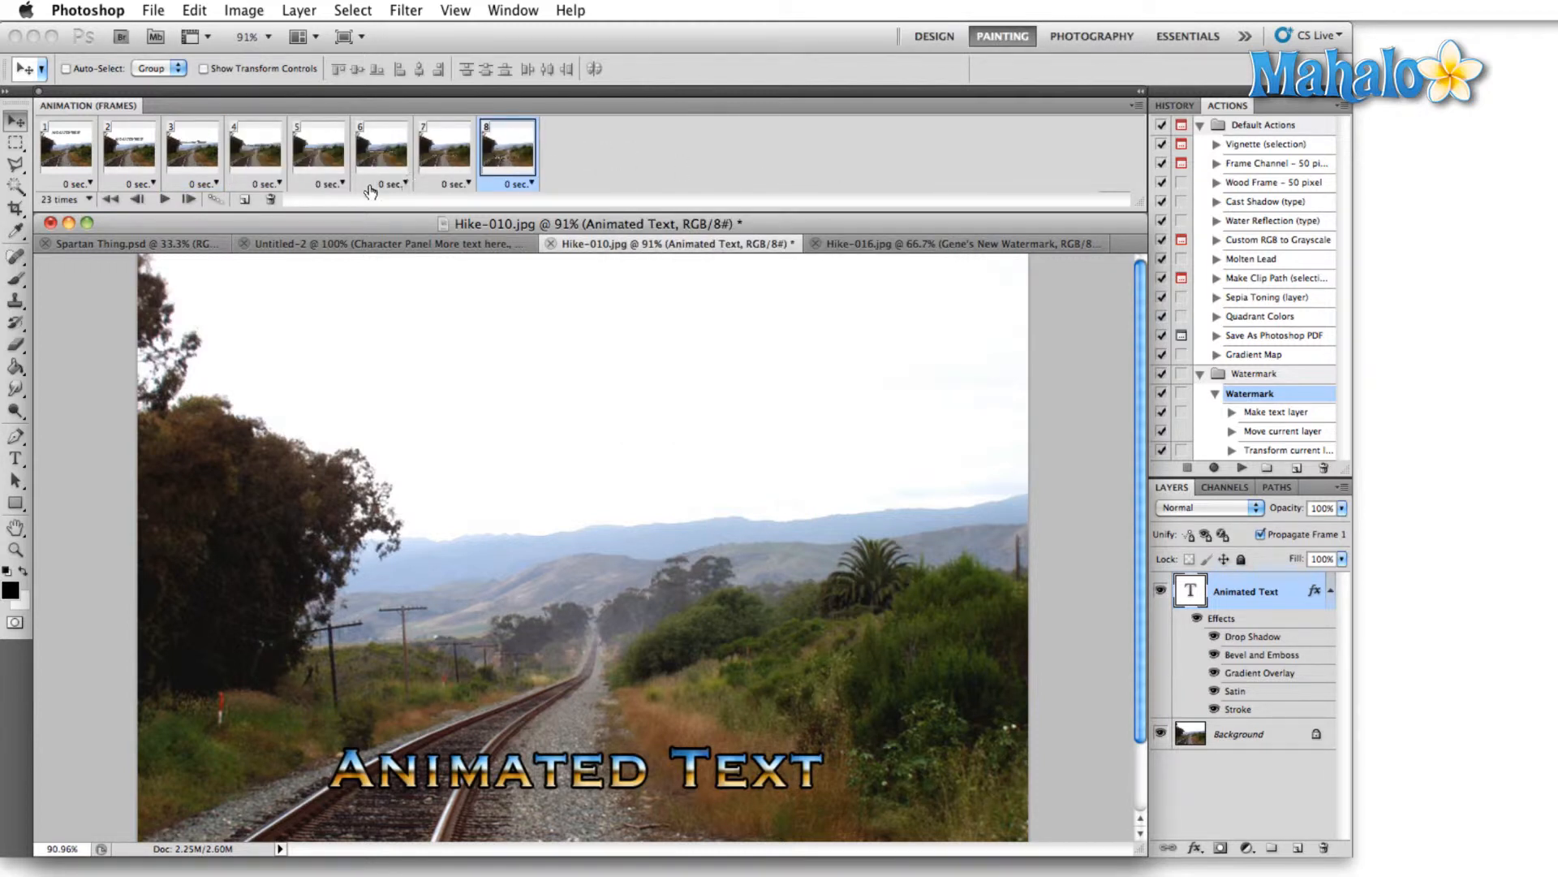
{"action": "left_click", "coordinate": [167, 199]}
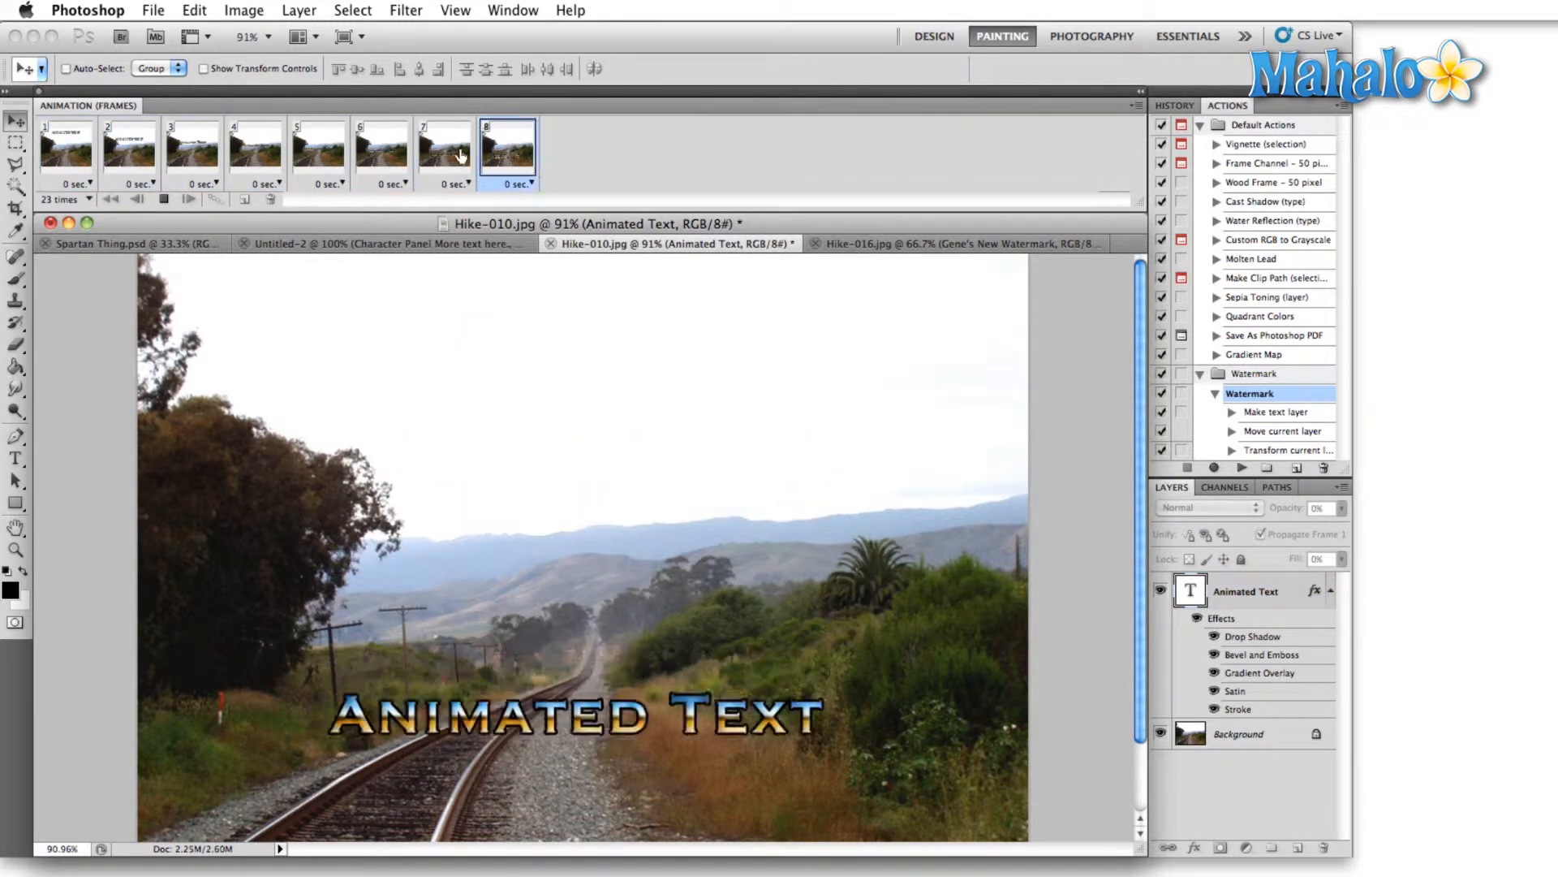
{"action": "left_click", "coordinate": [164, 201]}
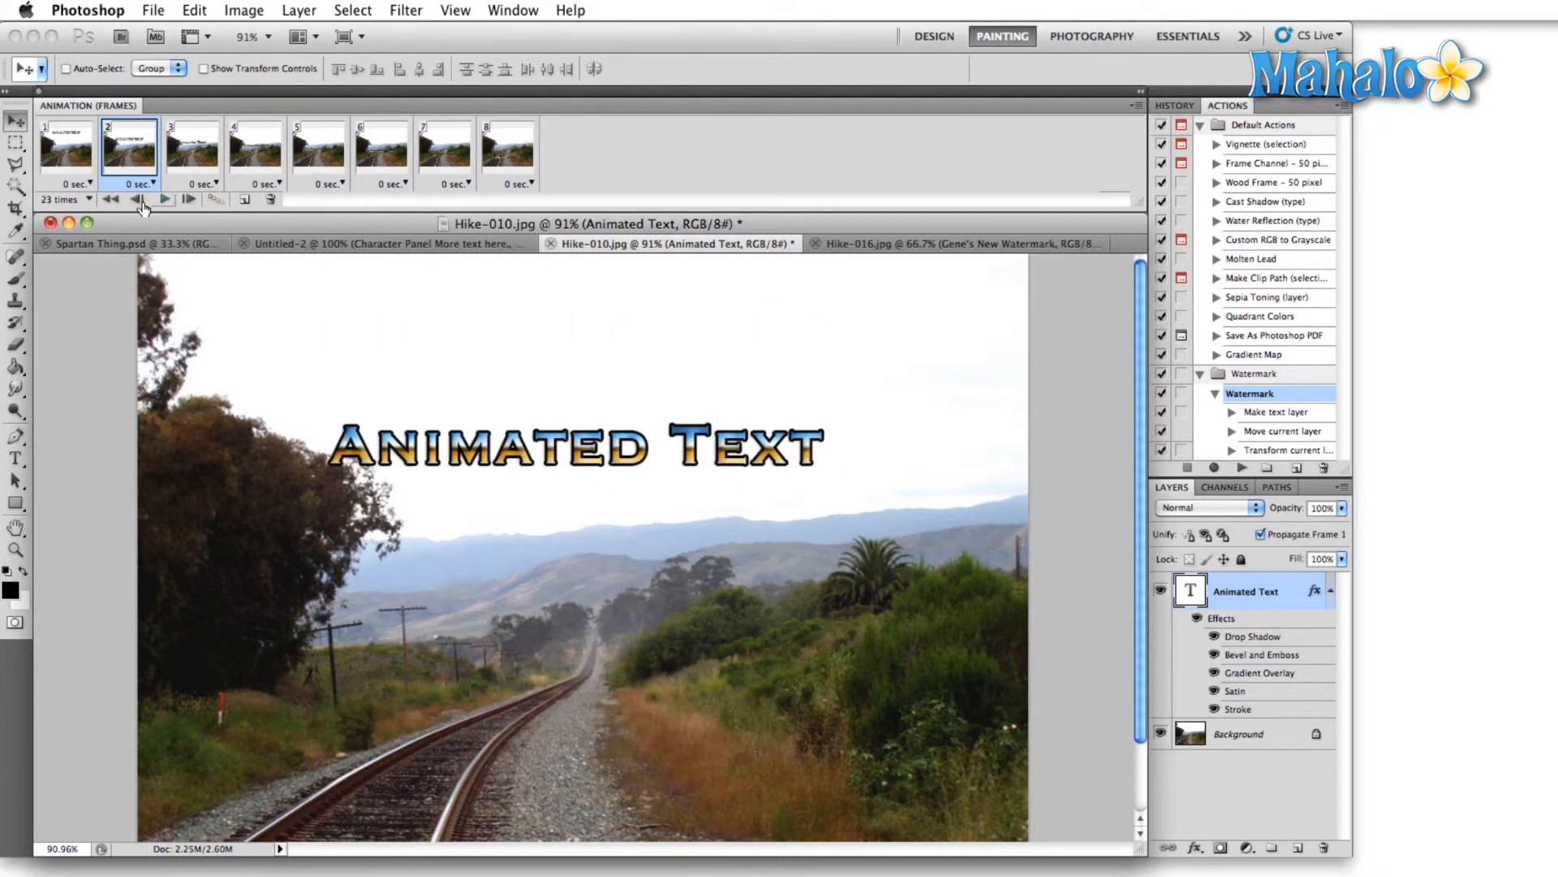
Tween frame 2 with the previous frame, adding 5 frames for all layers, and preview the animation.
{"action": "left_click", "coordinate": [215, 199]}
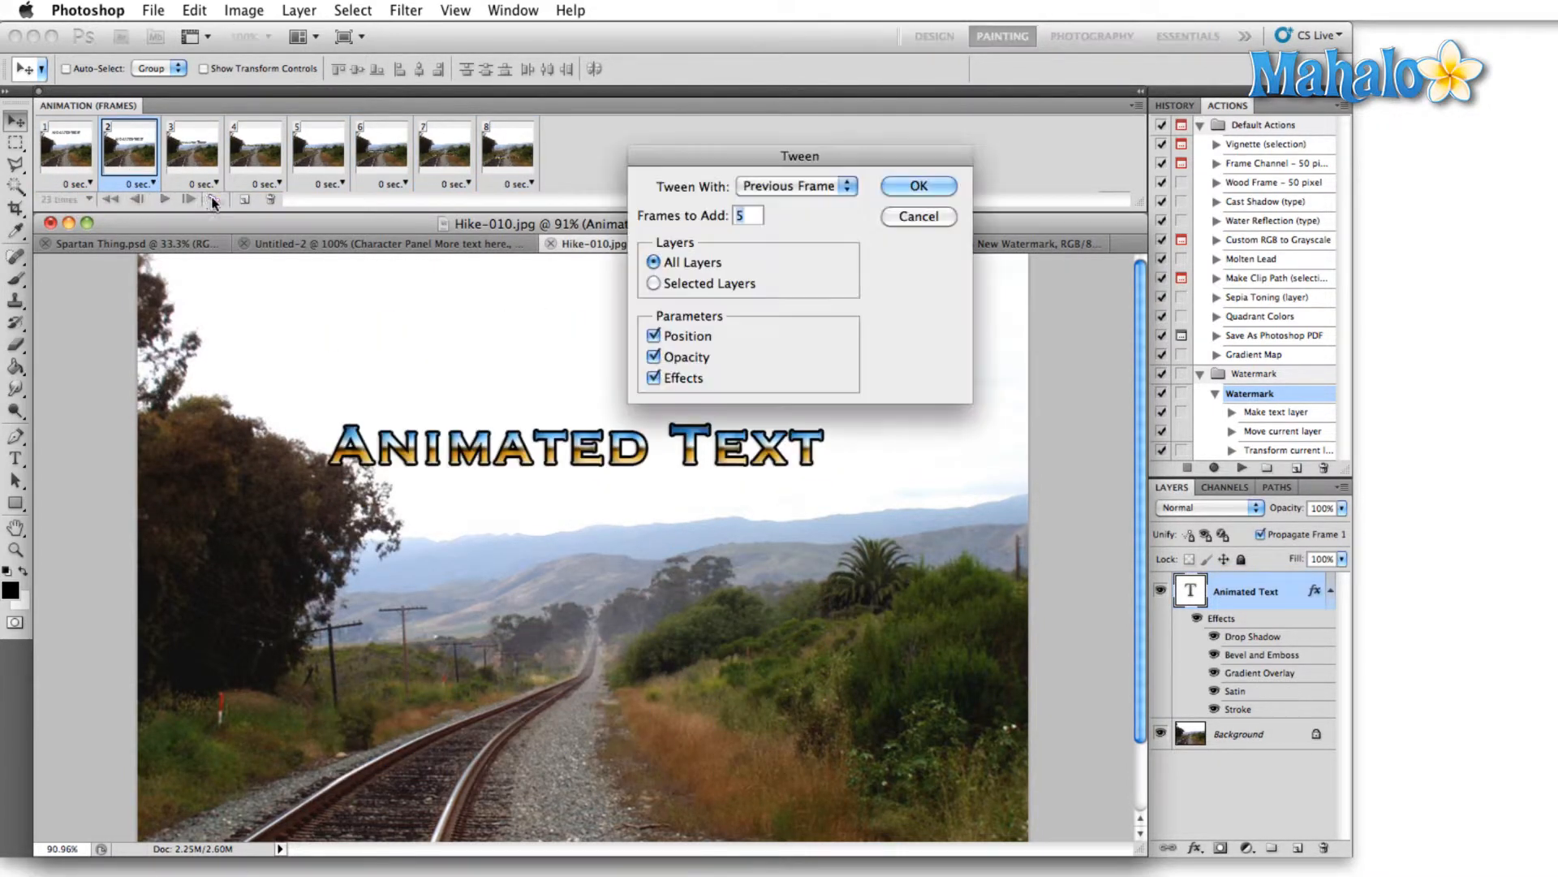
{"action": "left_click", "coordinate": [904, 187]}
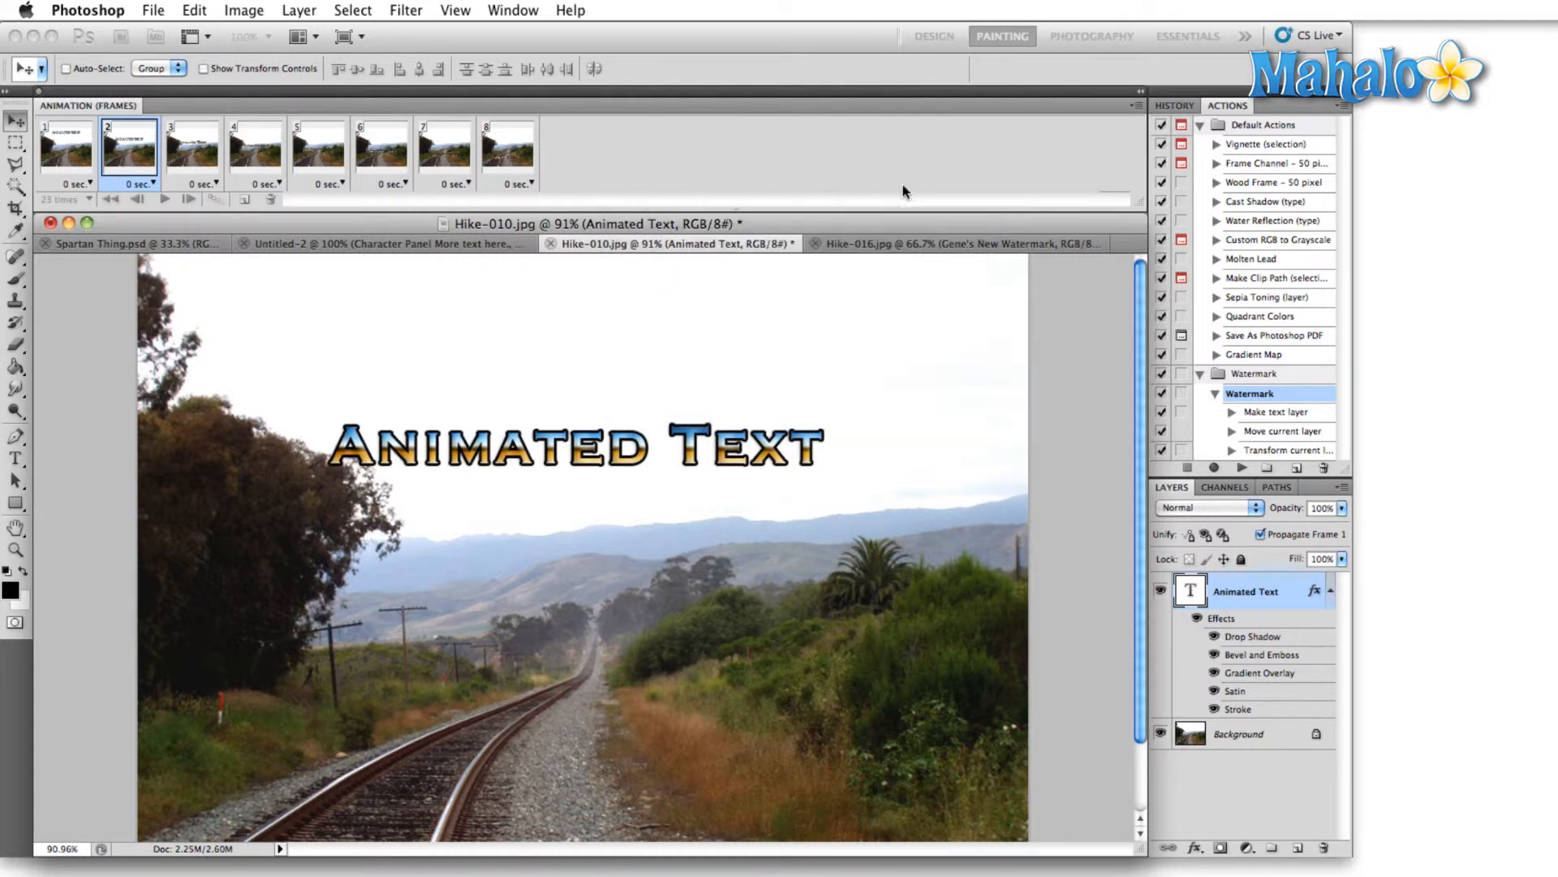
{"action": "left_click", "coordinate": [164, 199]}
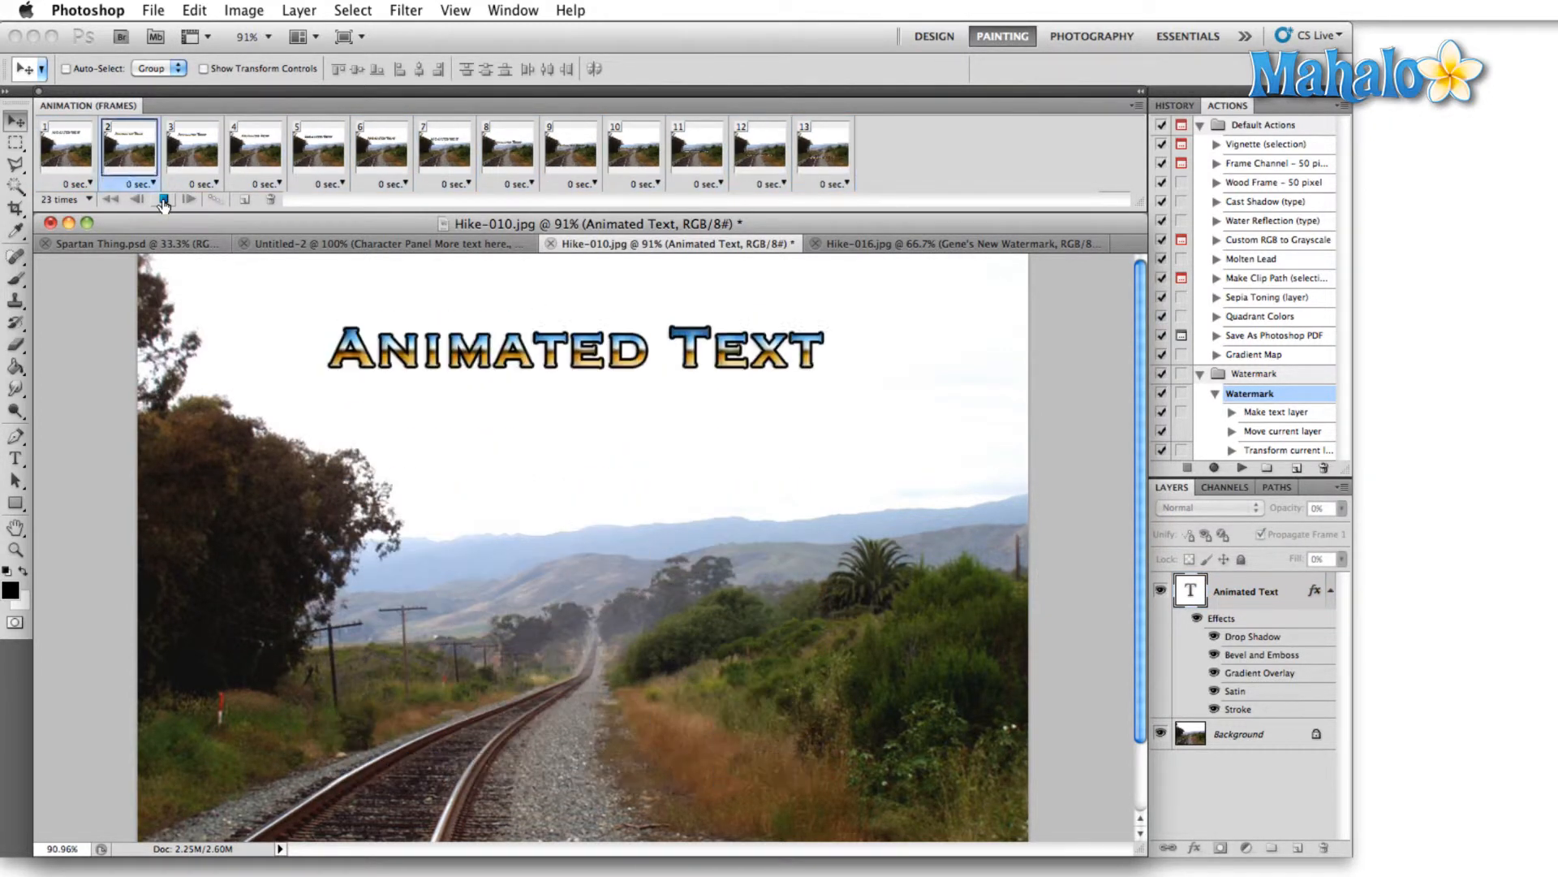
{"action": "left_click", "coordinate": [164, 200]}
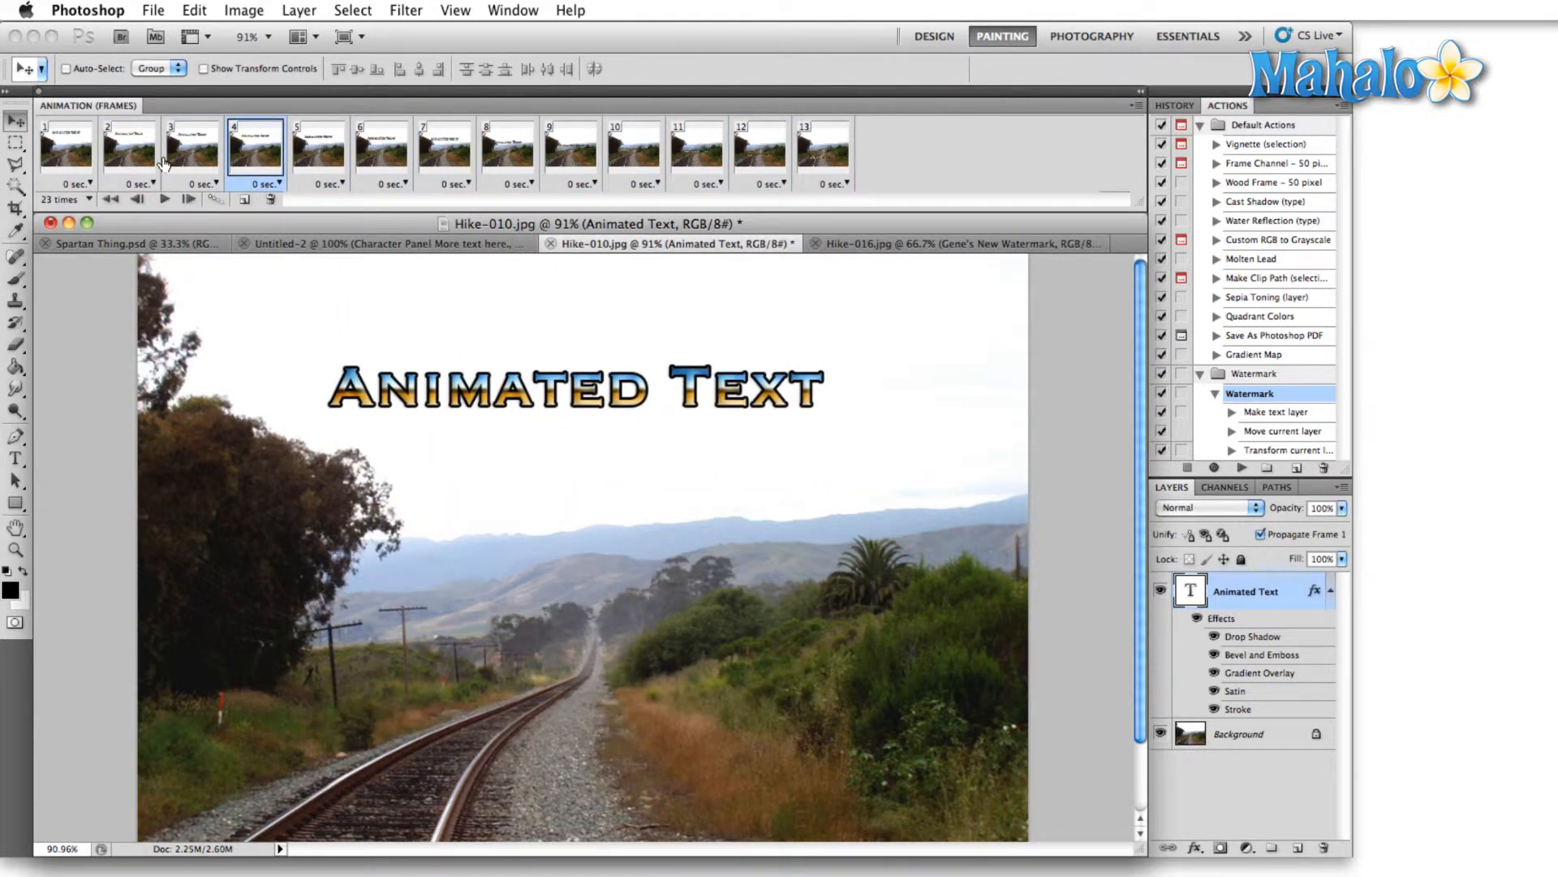
Duplicate all 13 frames at the end of the animation and reverse the order of the copies, frames 14 to 26.
{"action": "left_click", "coordinate": [1134, 108]}
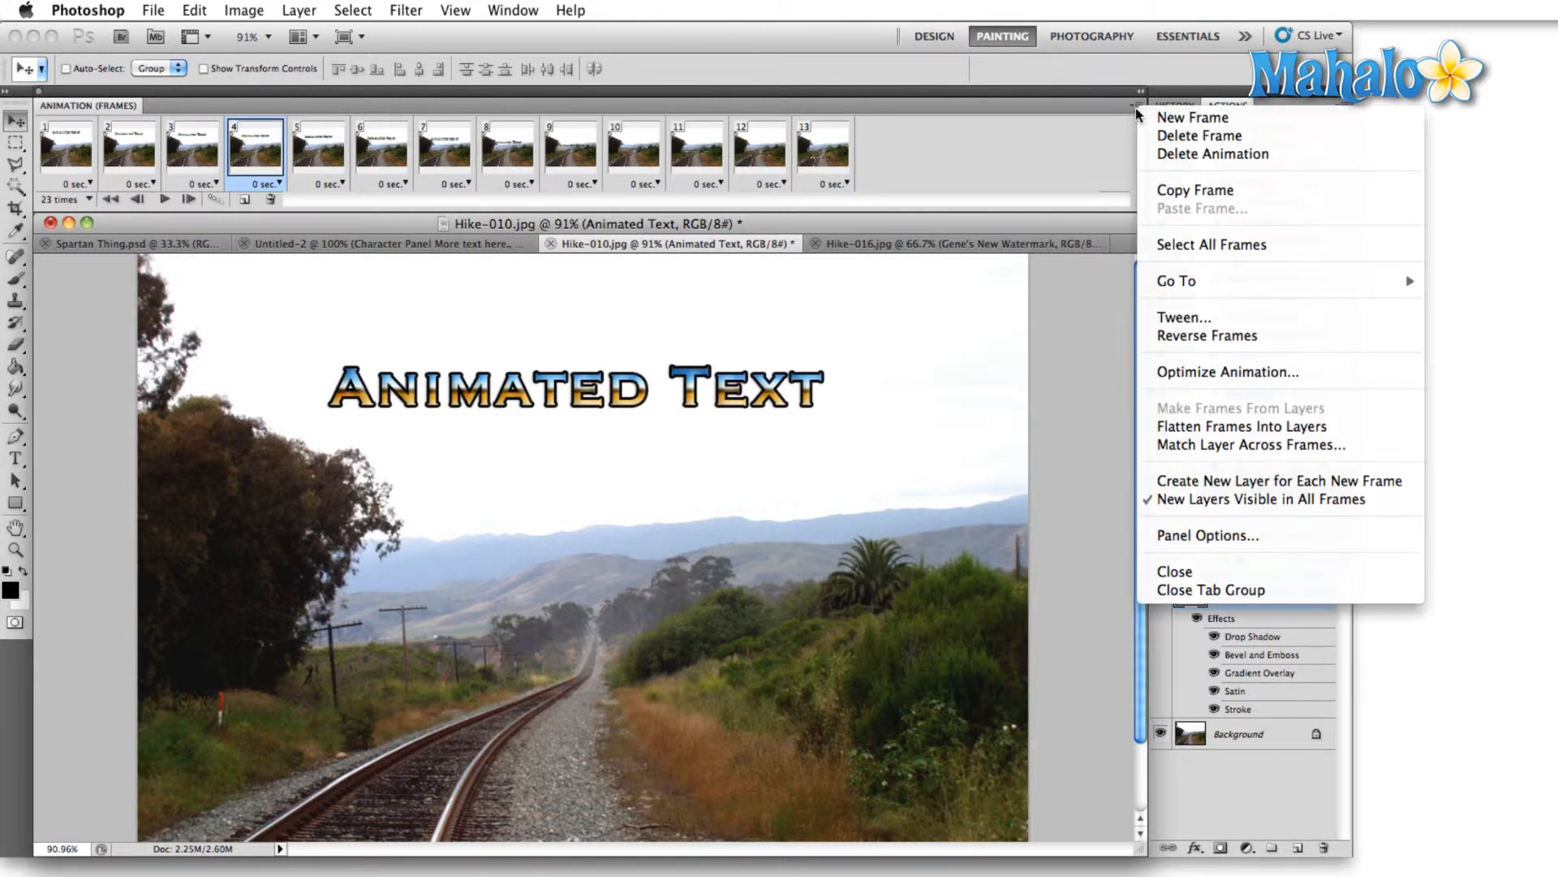
{"action": "left_click", "coordinate": [1213, 337]}
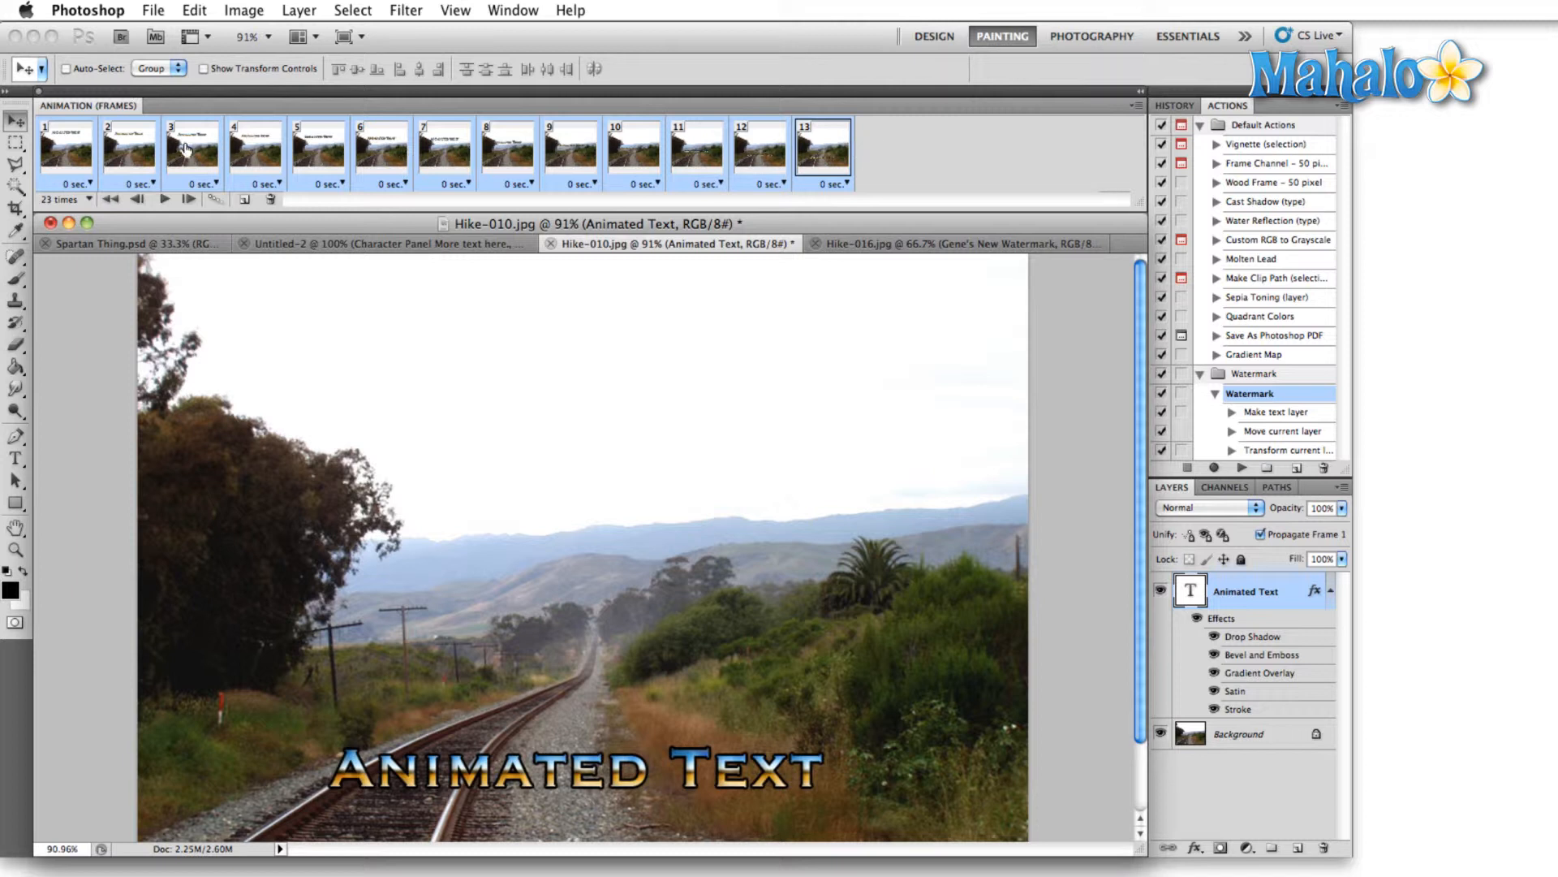
{"action": "left_click_drag", "start_coordinate": [254, 154], "coordinate": [245, 198]}
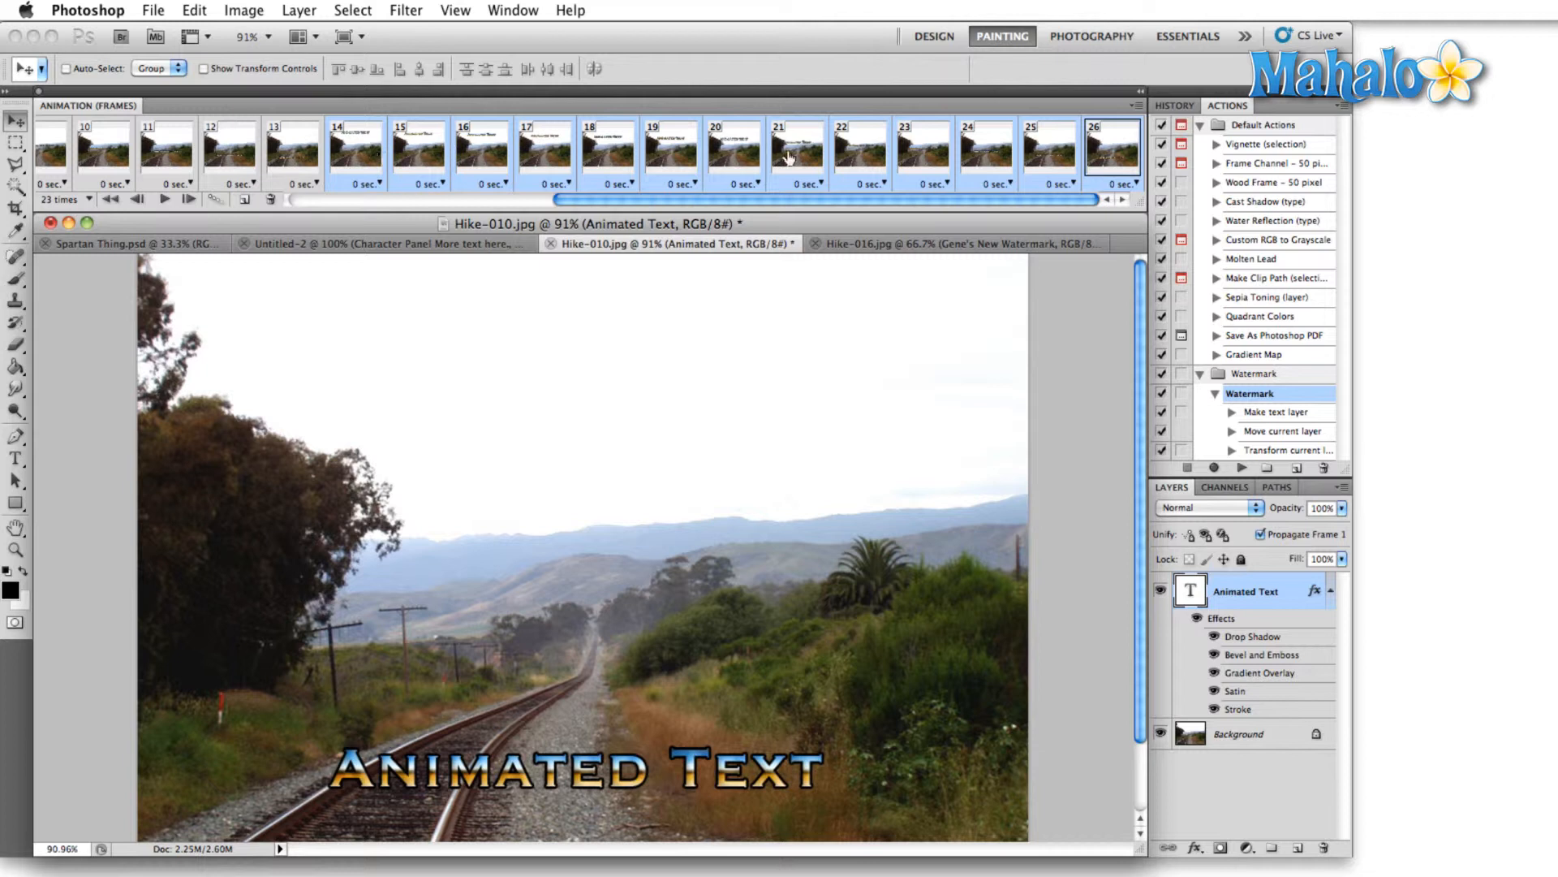
{"action": "left_click", "coordinate": [1135, 107]}
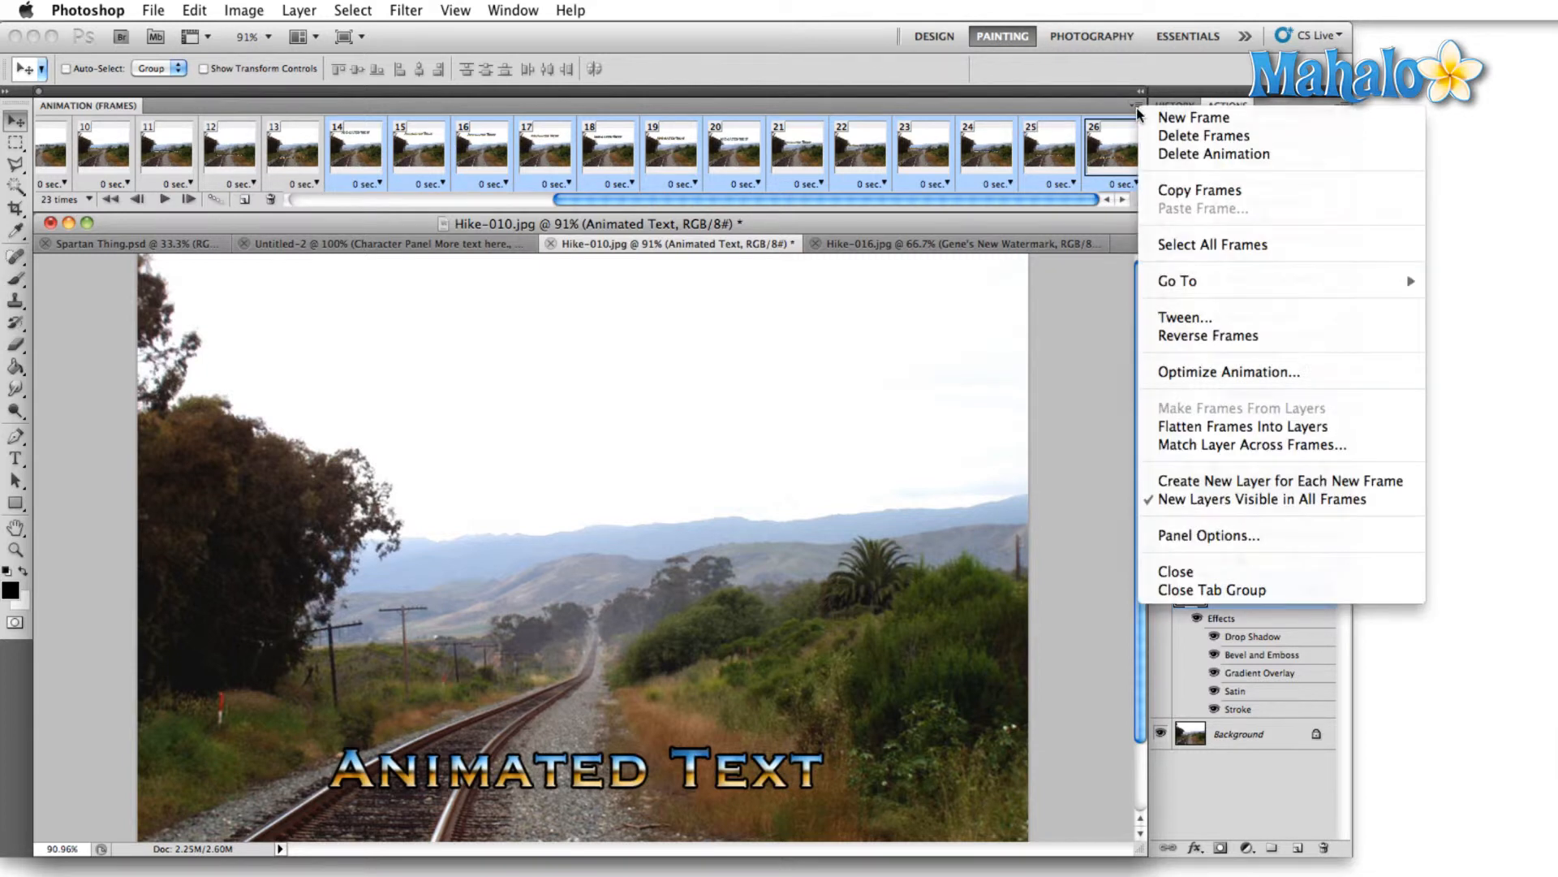
{"action": "left_click", "coordinate": [1210, 336]}
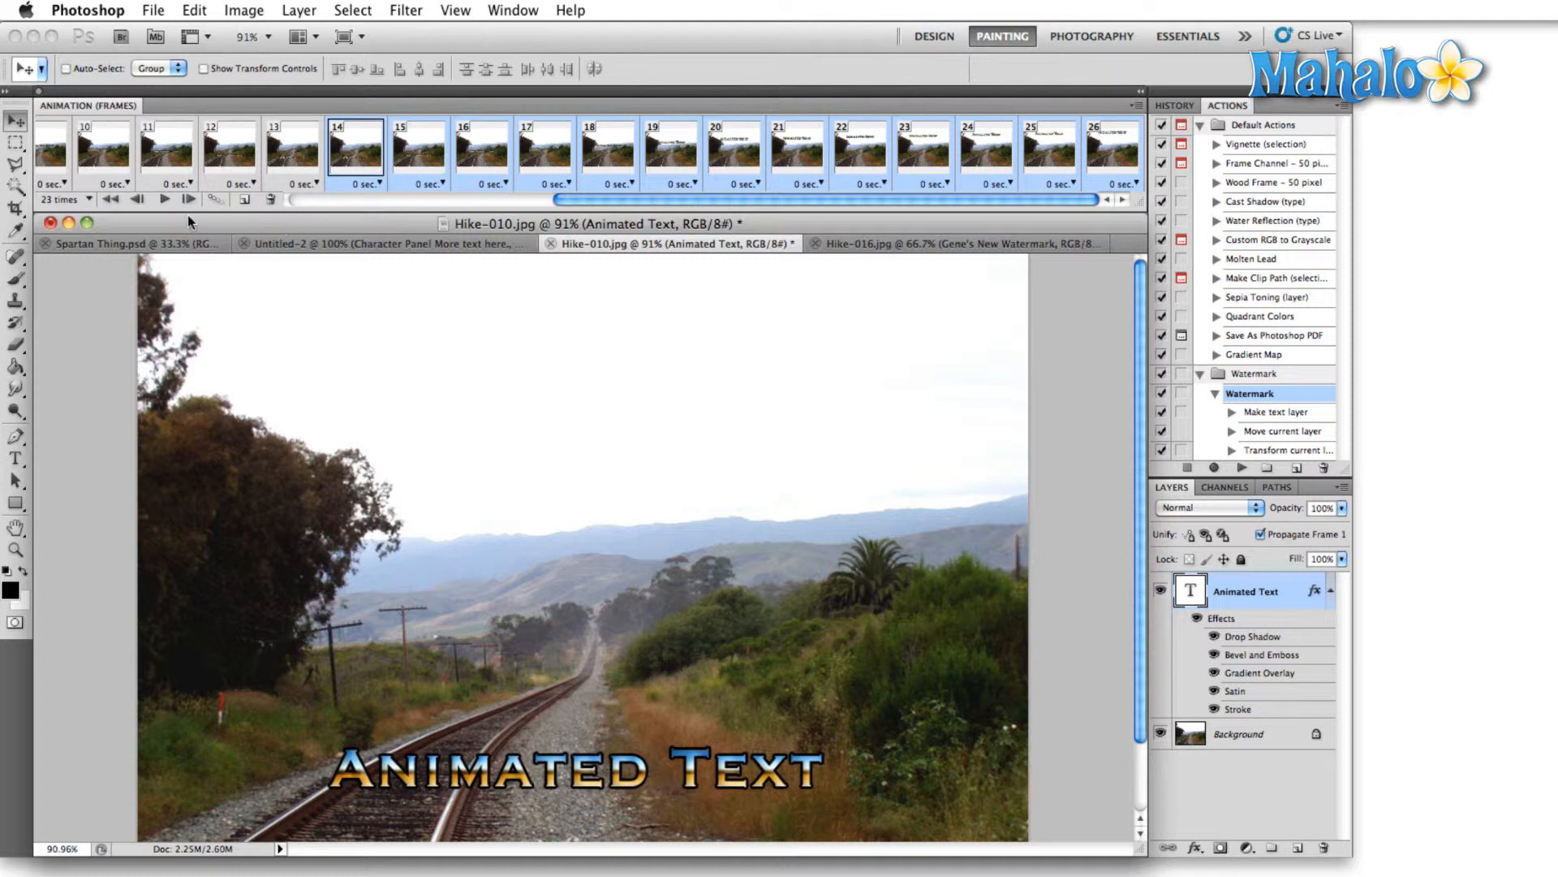
Set the animation to loop Forever and play it.
{"action": "left_click", "coordinate": [88, 200]}
{"action": "left_click", "coordinate": [70, 158]}
{"action": "left_click", "coordinate": [167, 200]}
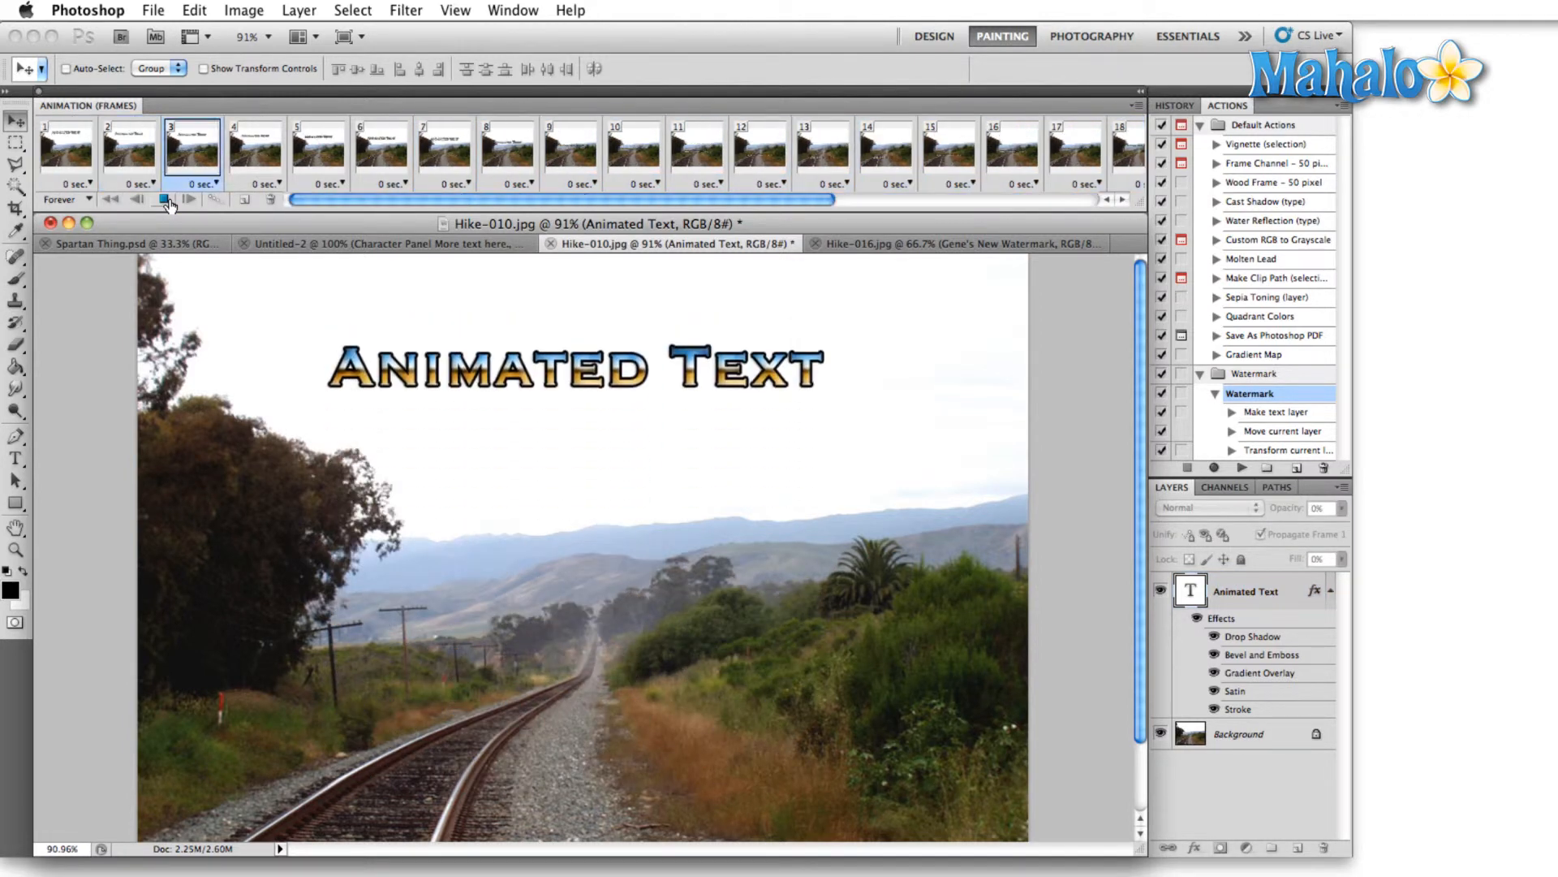